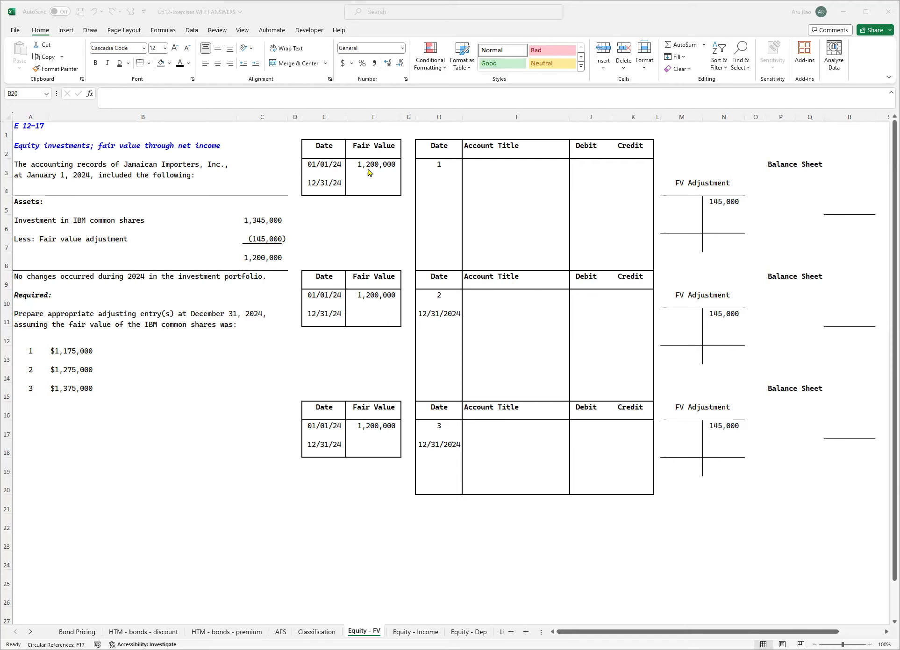
- Fill the 1,200,000 total in C8 and the opening fair values F3, F10, F17 yellow
{"action": "left_click", "coordinate": [264, 257]}
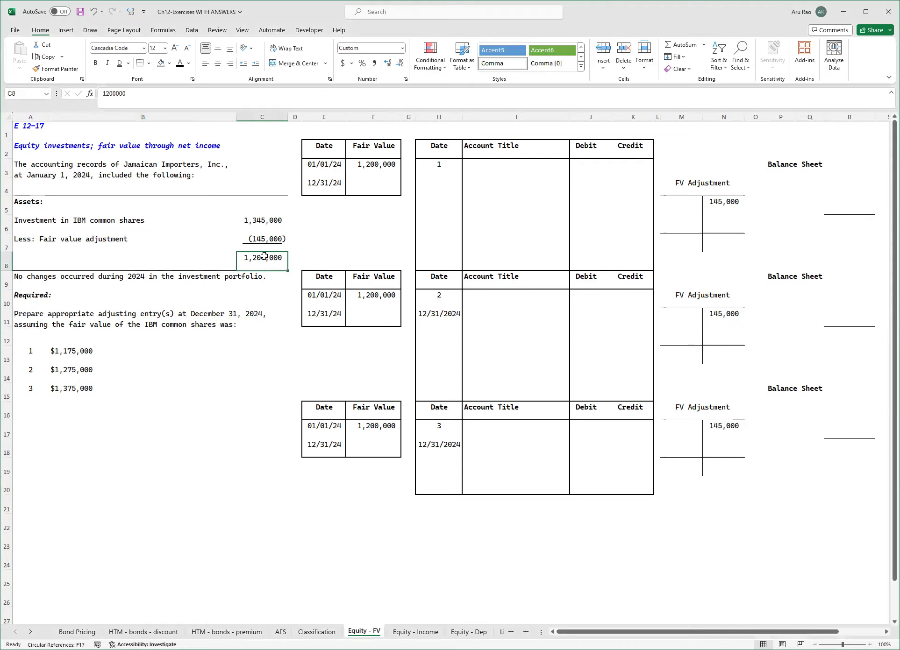
{"action": "left_click", "coordinate": [169, 65]}
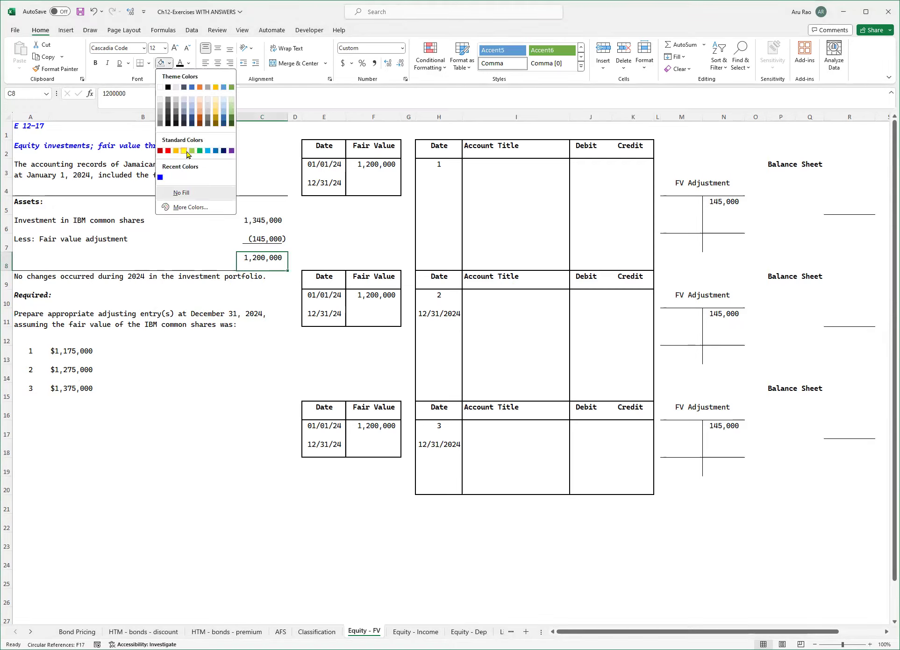
{"action": "left_click", "coordinate": [186, 151]}
{"action": "left_click", "coordinate": [376, 168]}
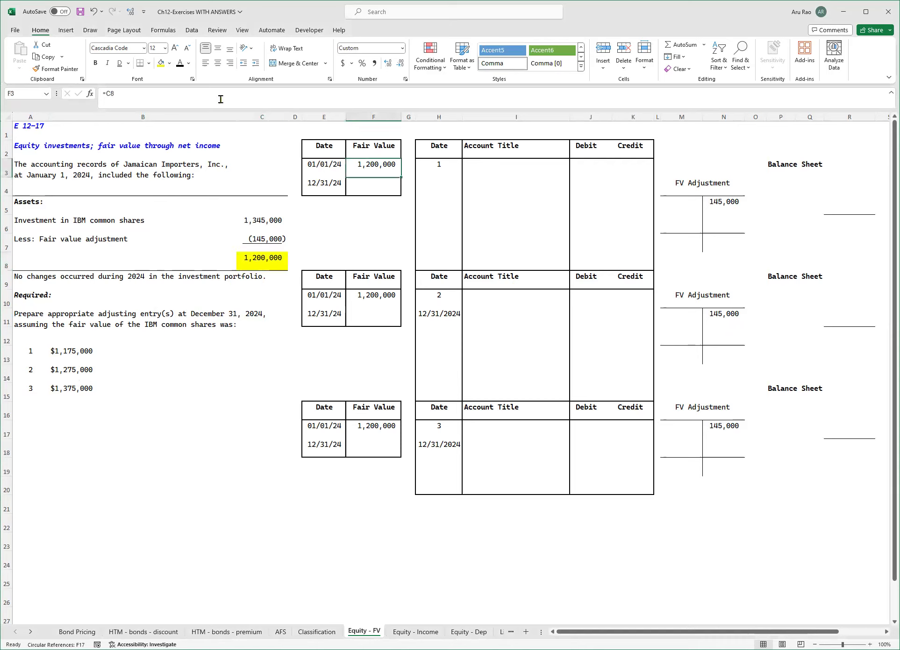
{"action": "left_click", "coordinate": [160, 63]}
{"action": "left_click", "coordinate": [364, 294]}
{"action": "left_click", "coordinate": [161, 63]}
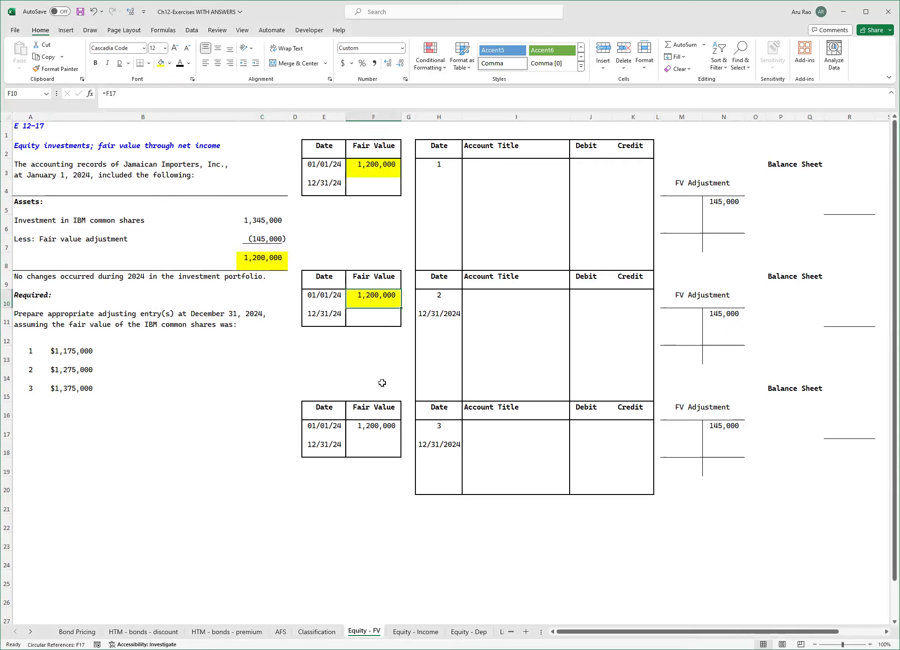
{"action": "left_click", "coordinate": [380, 425]}
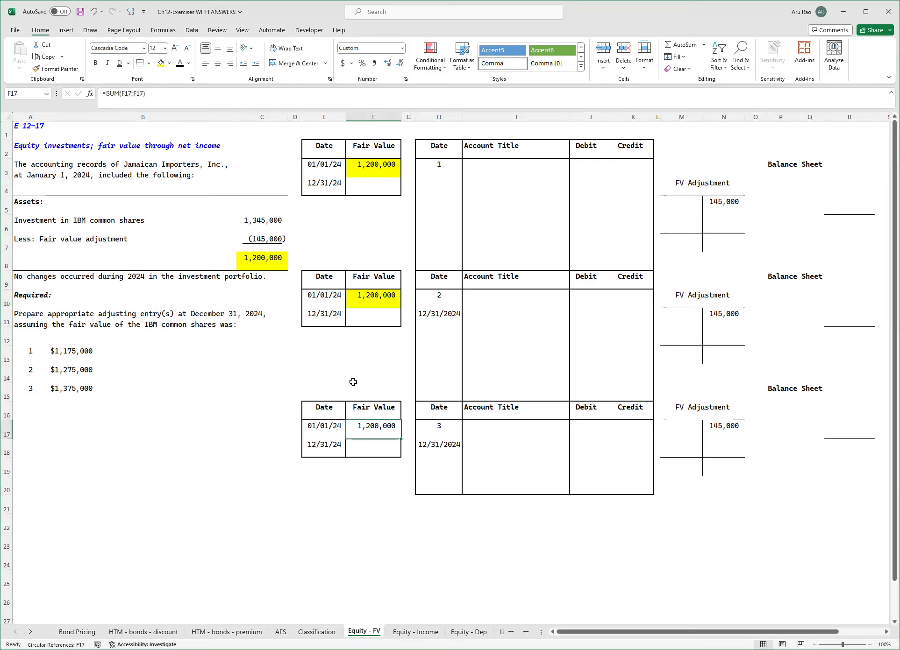
{"action": "left_click", "coordinate": [160, 62]}
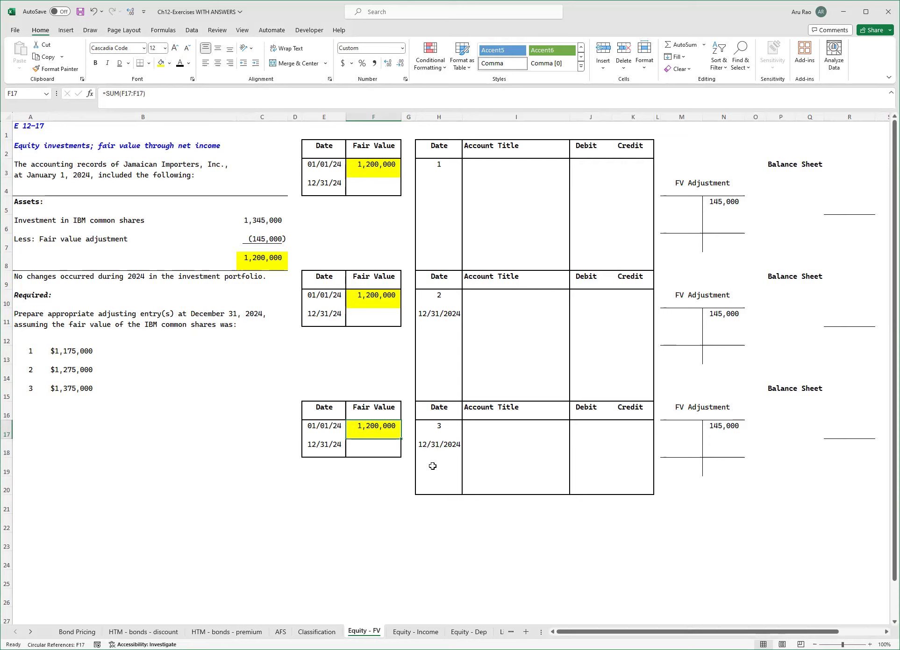
- Reveal the 1,175,000 year-end fair value in F4 and the (25,000) change in F5
{"action": "left_click", "coordinate": [83, 349]}
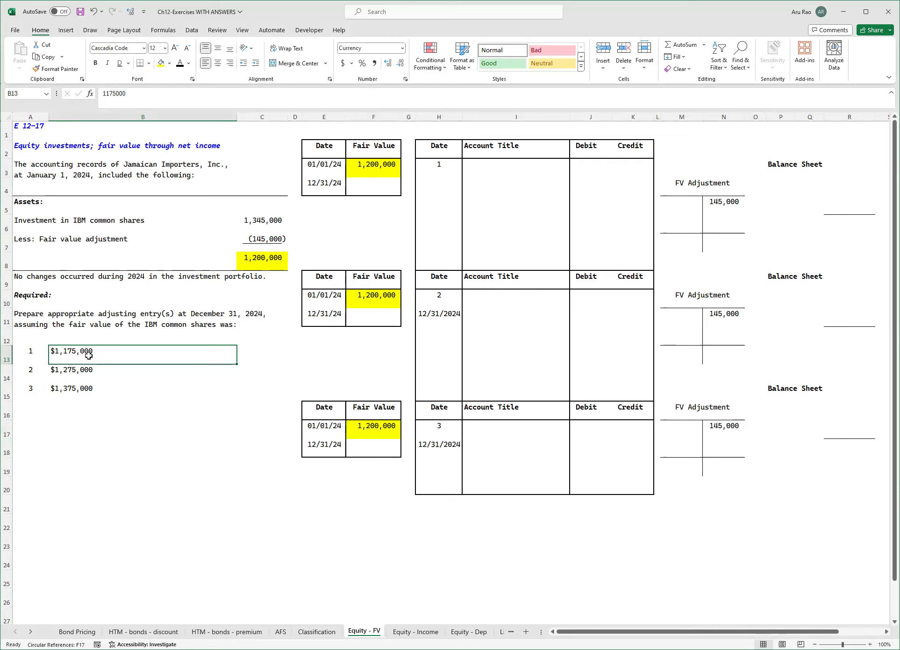
{"action": "left_click", "coordinate": [368, 188]}
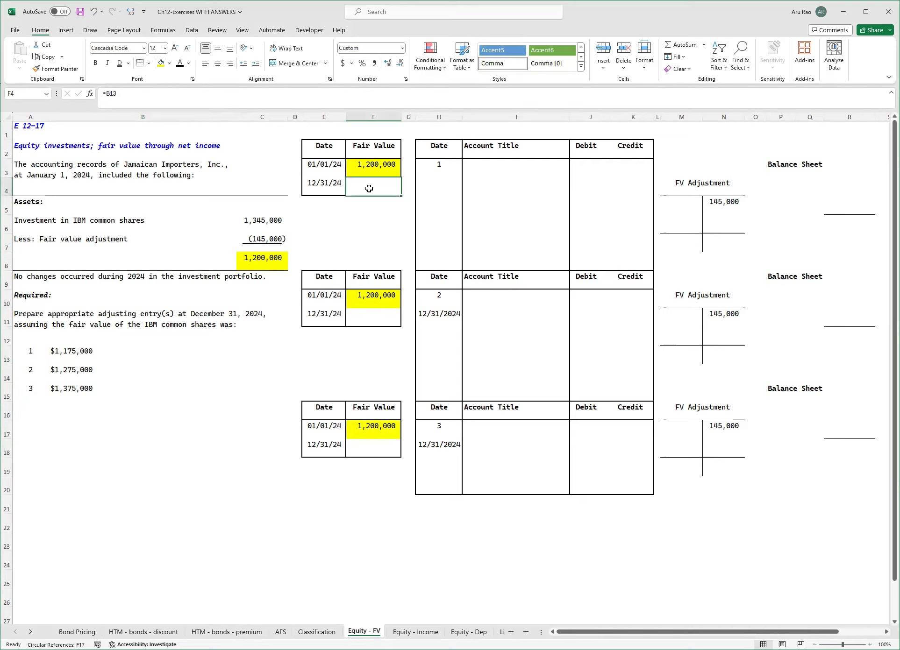
{"action": "left_click", "coordinate": [182, 67]}
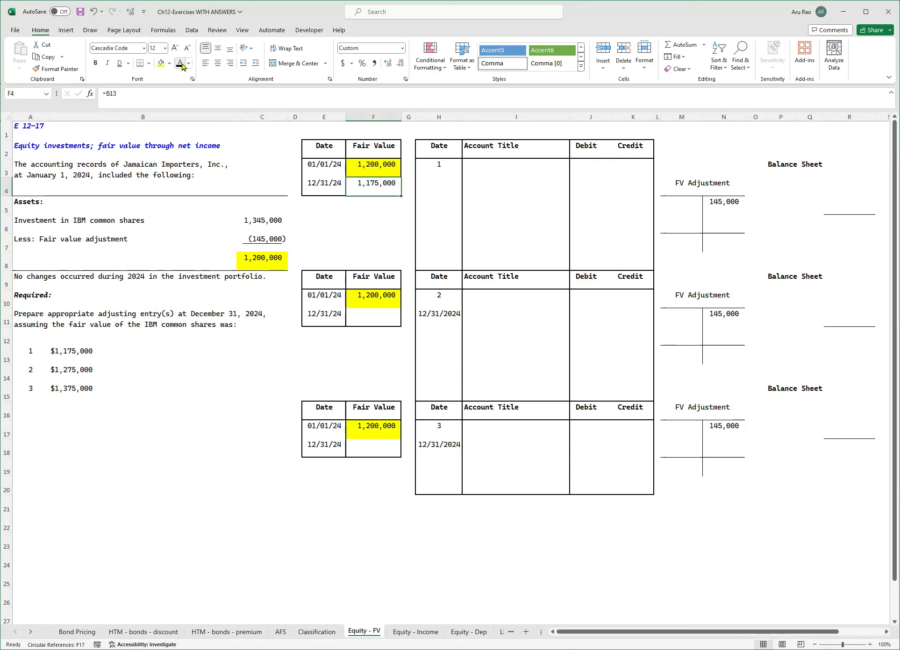
{"action": "left_click", "coordinate": [312, 165]}
{"action": "left_click", "coordinate": [309, 182]}
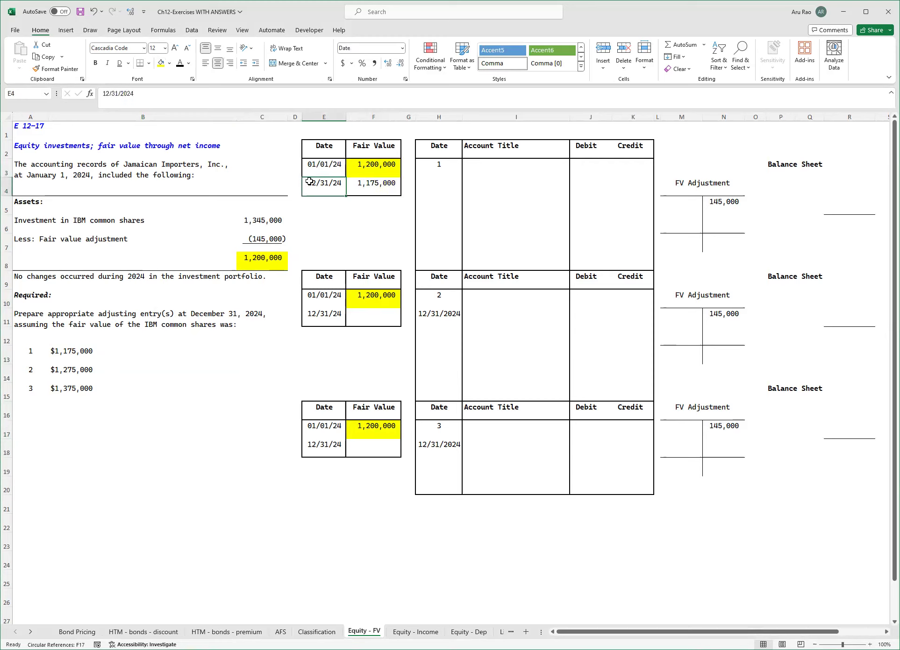
{"action": "left_click", "coordinate": [362, 206]}
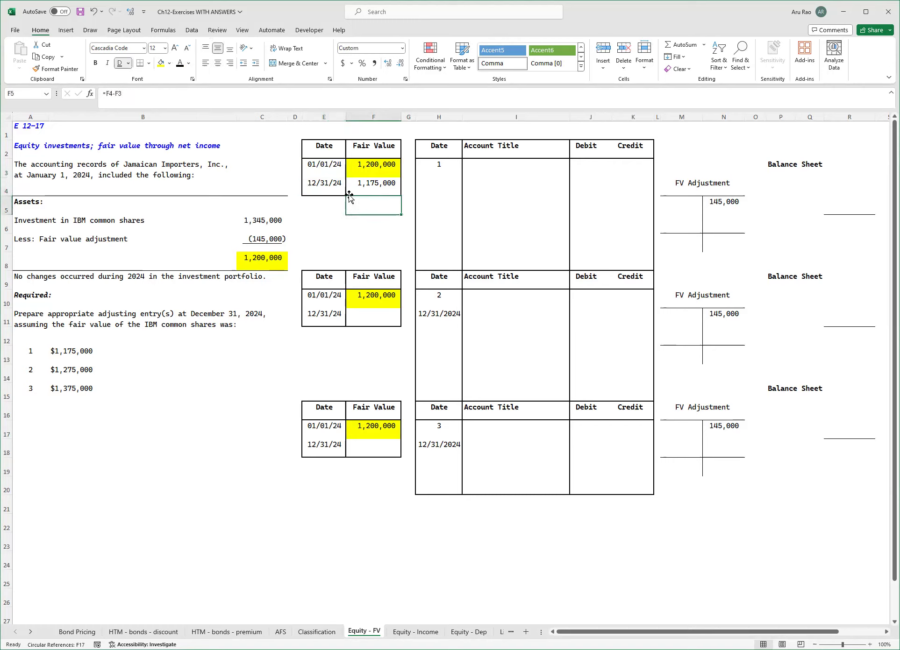
{"action": "left_click", "coordinate": [179, 64]}
- Reveal the 12/31/2024 date and the Loss (Unrealized) - NI and Fair Value Adjustment titles
{"action": "left_click", "coordinate": [486, 169]}
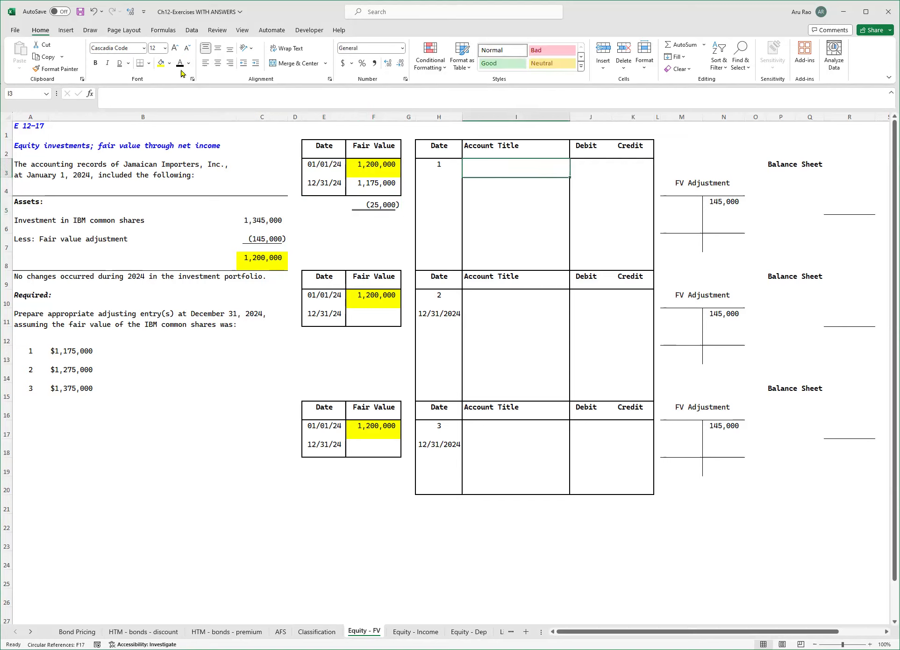
{"action": "left_click", "coordinate": [444, 183]}
{"action": "left_click", "coordinate": [179, 63]}
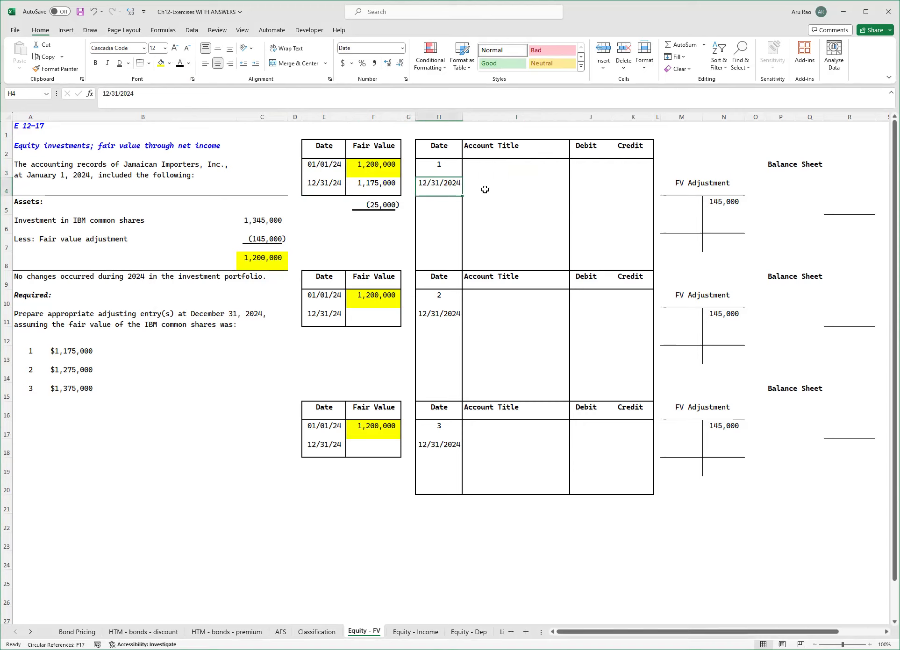
{"action": "left_click", "coordinate": [484, 185]}
{"action": "left_click", "coordinate": [181, 66]}
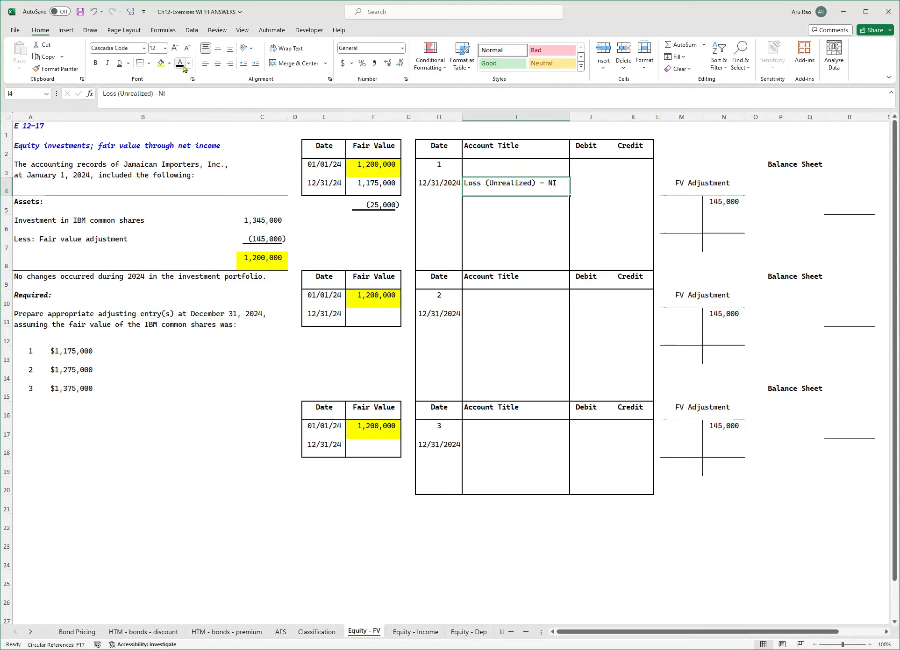
{"action": "key", "text": "Down"}
{"action": "left_click", "coordinate": [180, 65]}
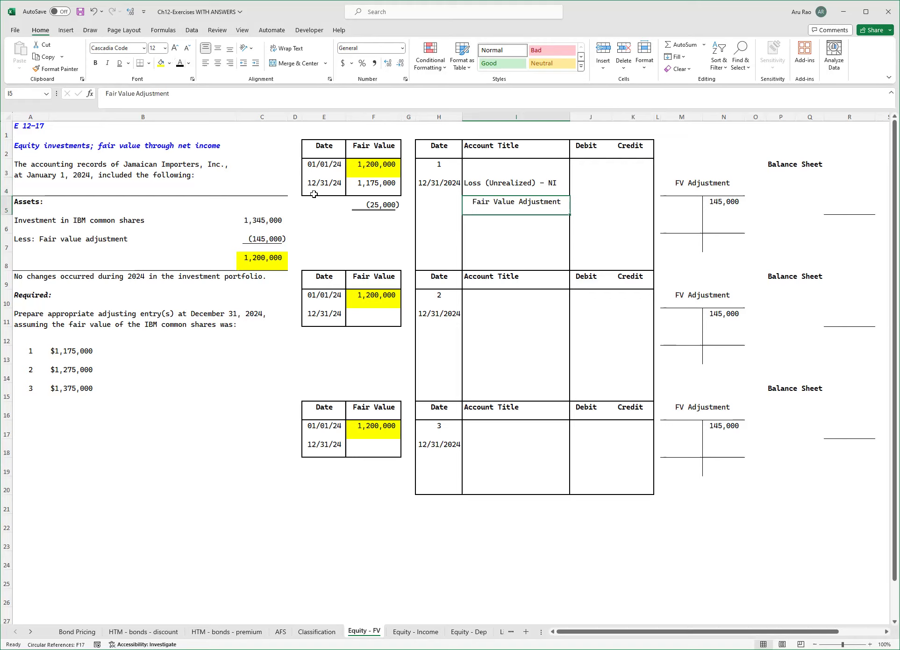
- Reveal the 25,000 debit and credit amounts in J4:K5 for entry 1
{"action": "left_click", "coordinate": [373, 206]}
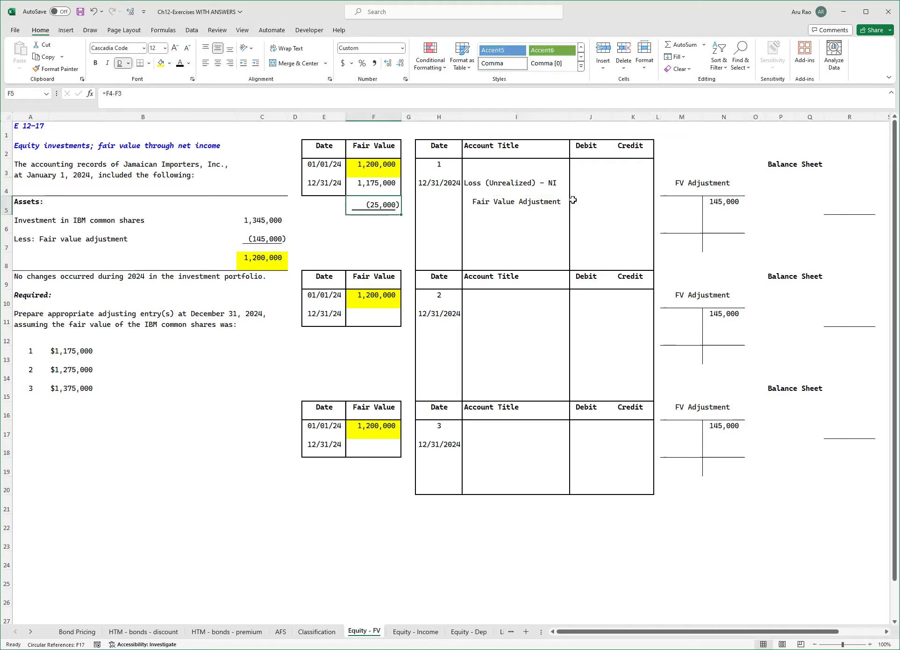
{"action": "left_click_drag", "start_coordinate": [590, 186], "coordinate": [624, 202]}
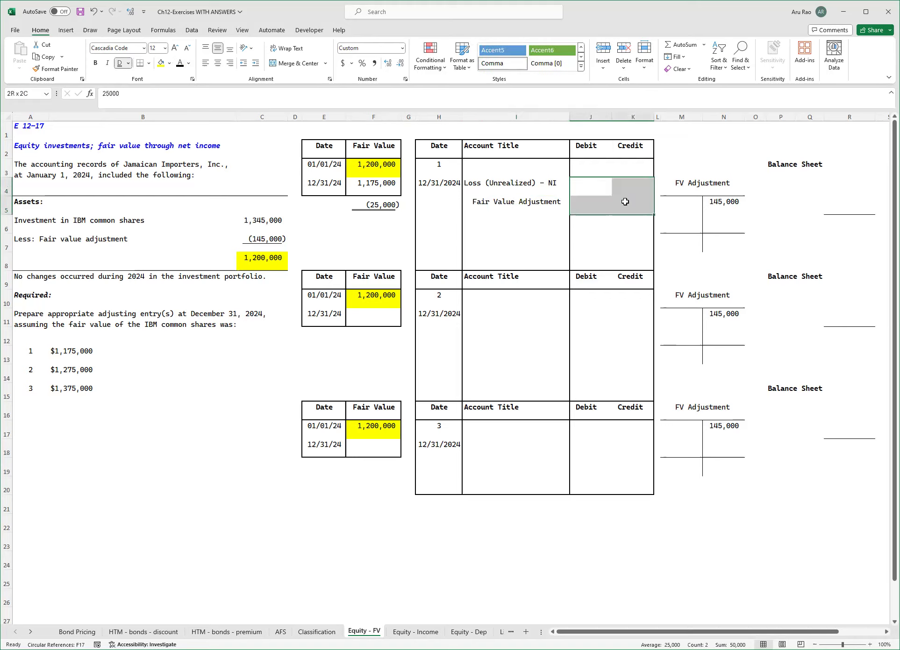
{"action": "left_click", "coordinate": [181, 64]}
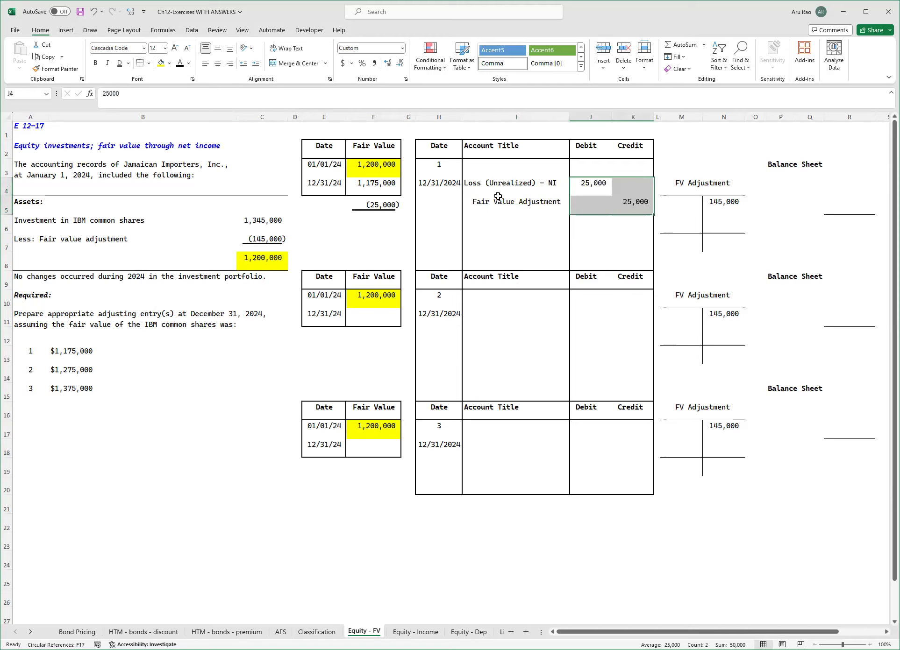
{"action": "left_click", "coordinate": [534, 184]}
{"action": "left_click", "coordinate": [537, 206]}
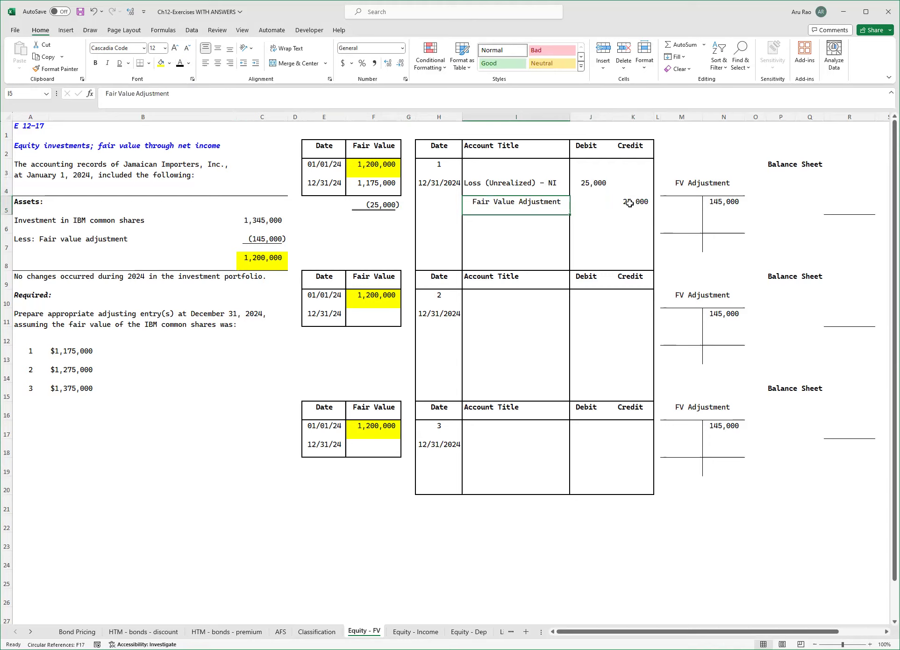
{"action": "left_click", "coordinate": [712, 185]}
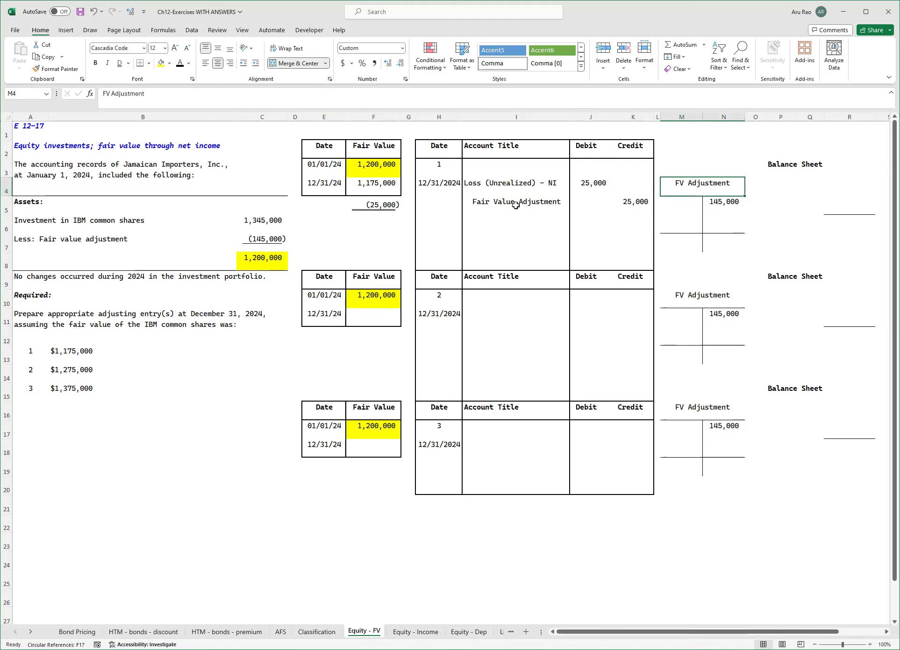
- Show the 25,000 credit in N6 and the 170,000 ending balance in N7 of the T-account
{"action": "left_click", "coordinate": [720, 218]}
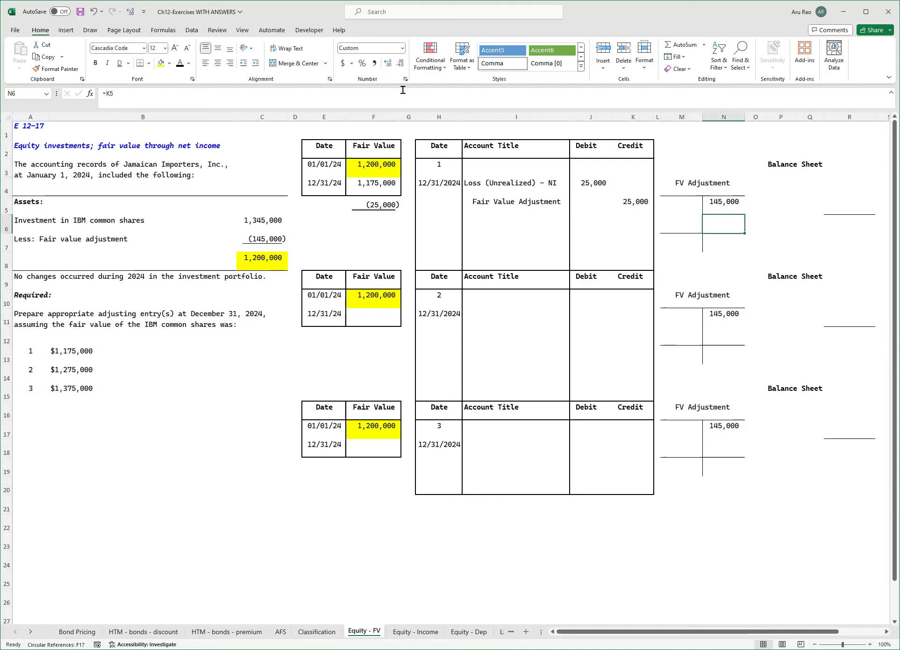
{"action": "left_click", "coordinate": [180, 64]}
{"action": "left_click", "coordinate": [717, 243]}
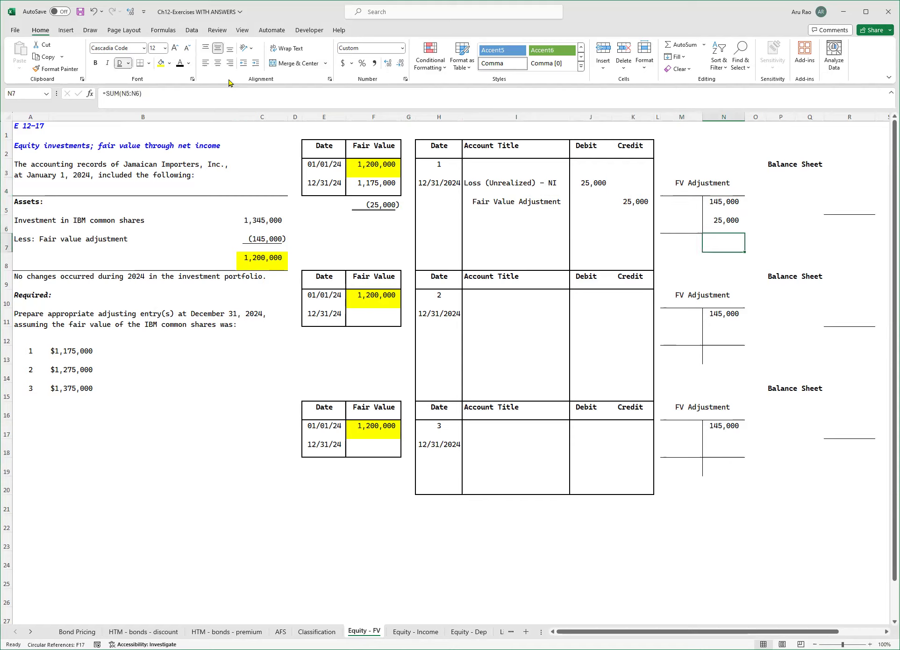
{"action": "left_click", "coordinate": [181, 64]}
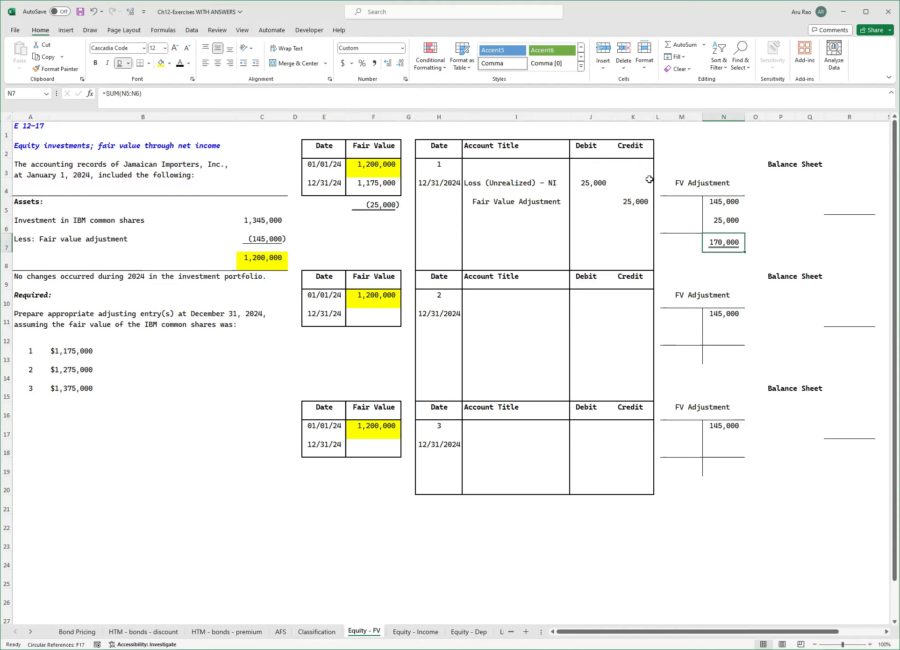
{"action": "left_click", "coordinate": [680, 182]}
{"action": "left_click", "coordinate": [725, 241]}
- Reveal P4:R6 and check Investment 1,345,000, FV Adj (170,000) and the 1,175,000 total
{"action": "left_click_drag", "start_coordinate": [792, 185], "coordinate": [850, 226]}
{"action": "left_click", "coordinate": [180, 63]}
{"action": "left_click", "coordinate": [789, 183]}
{"action": "left_click", "coordinate": [842, 182]}
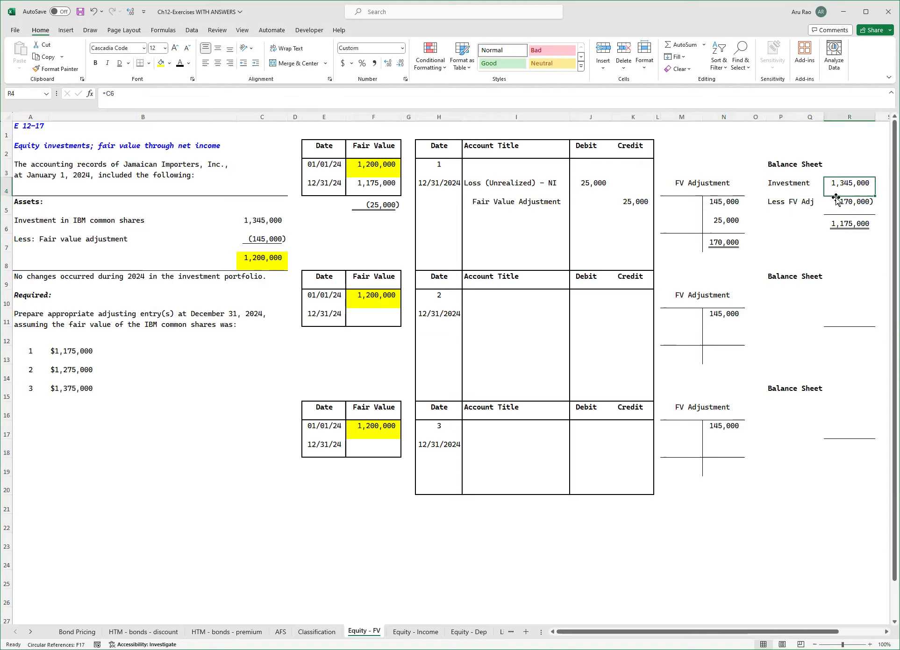
{"action": "left_click", "coordinate": [272, 221]}
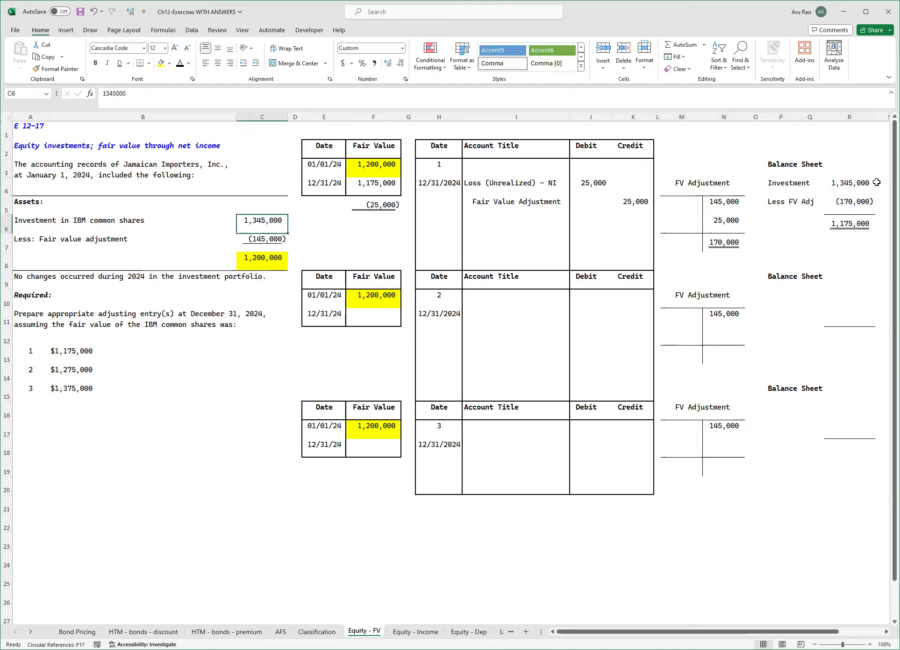
{"action": "left_click", "coordinate": [848, 202]}
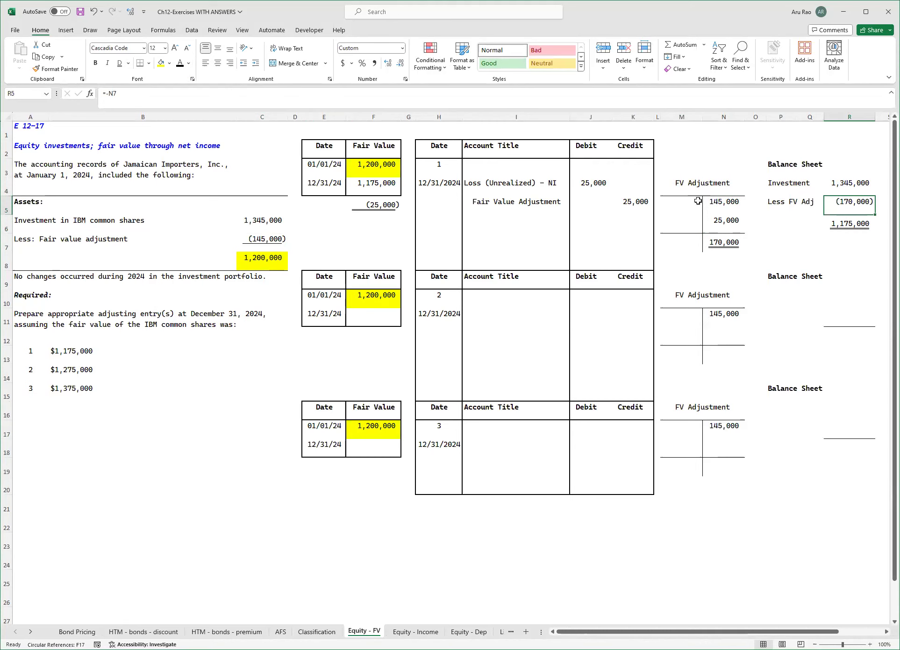
{"action": "left_click", "coordinate": [829, 227]}
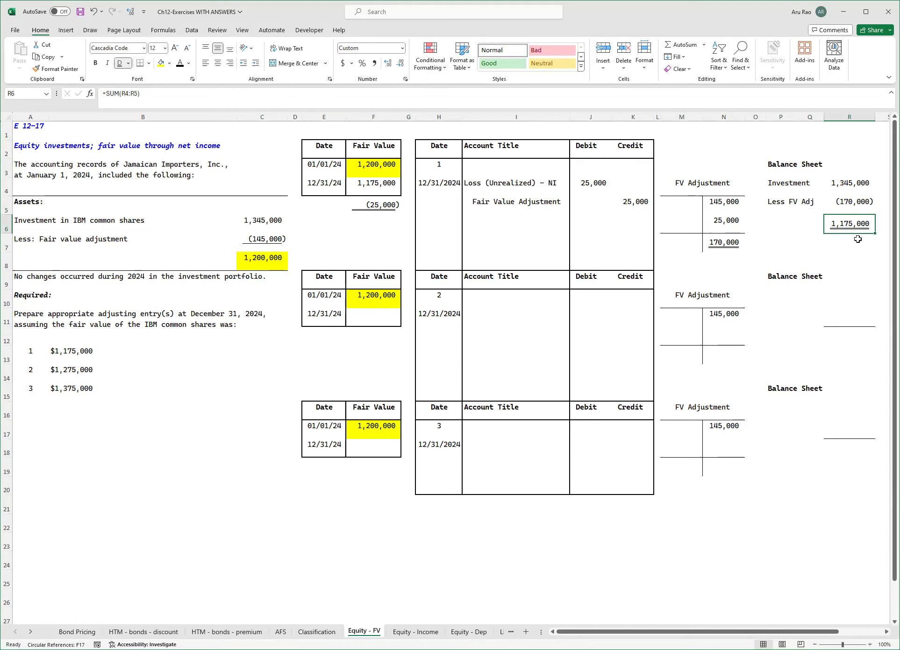
{"action": "left_click", "coordinate": [79, 351]}
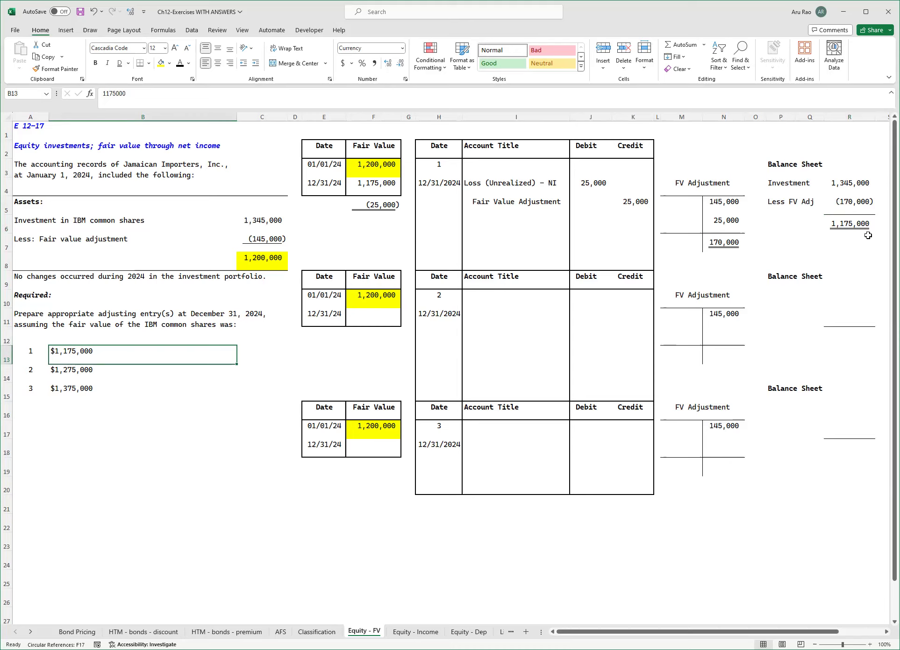
{"action": "left_click", "coordinate": [378, 166]}
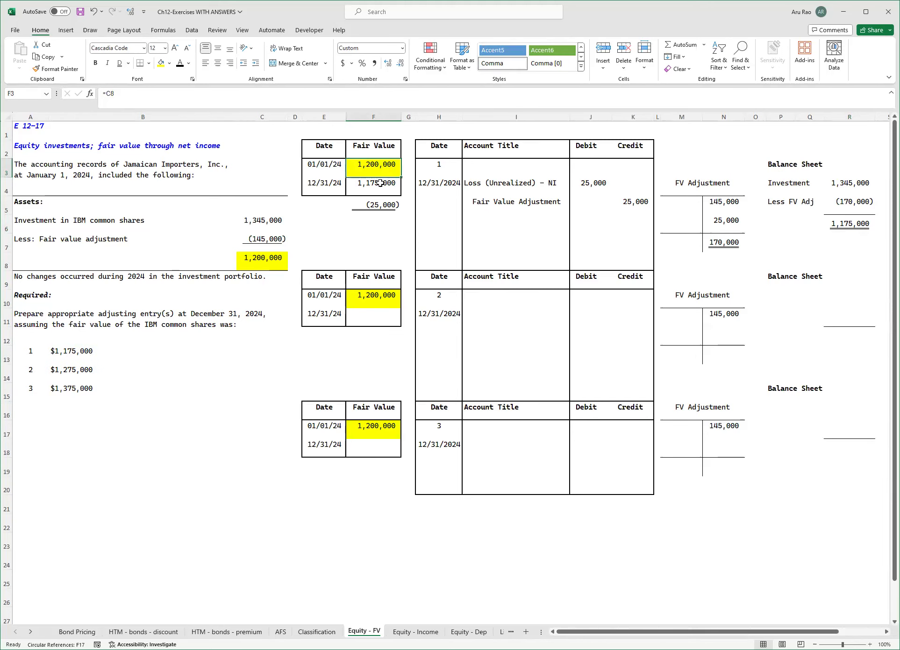
{"action": "key", "text": "Down"}
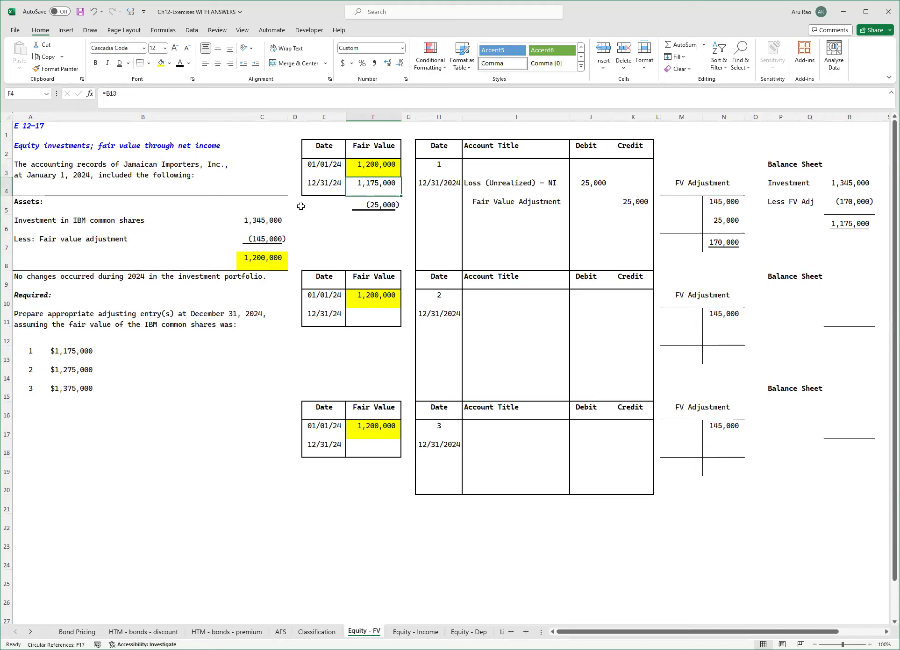
{"action": "left_click", "coordinate": [377, 205]}
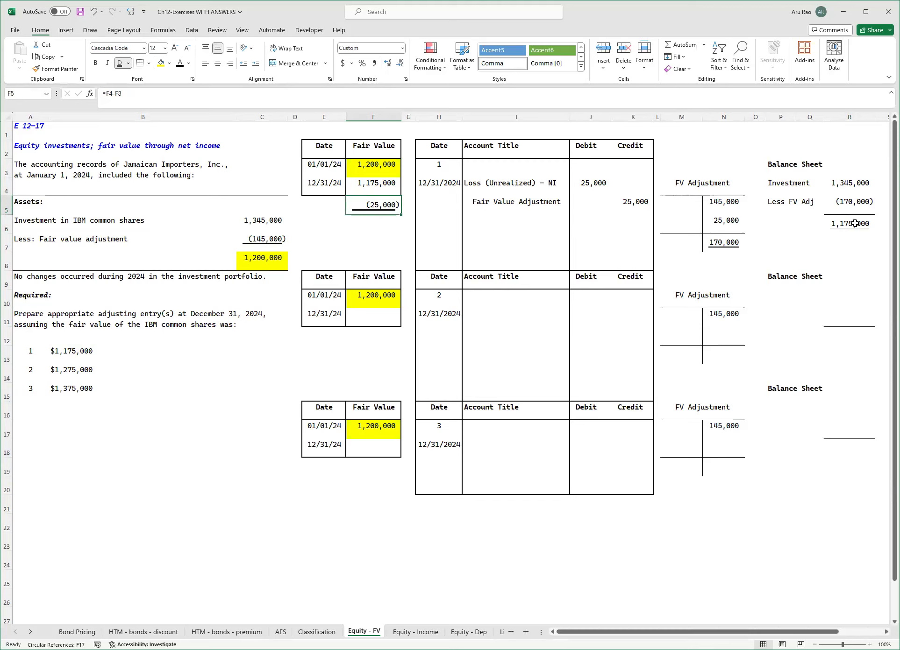
{"action": "left_click", "coordinate": [51, 357]}
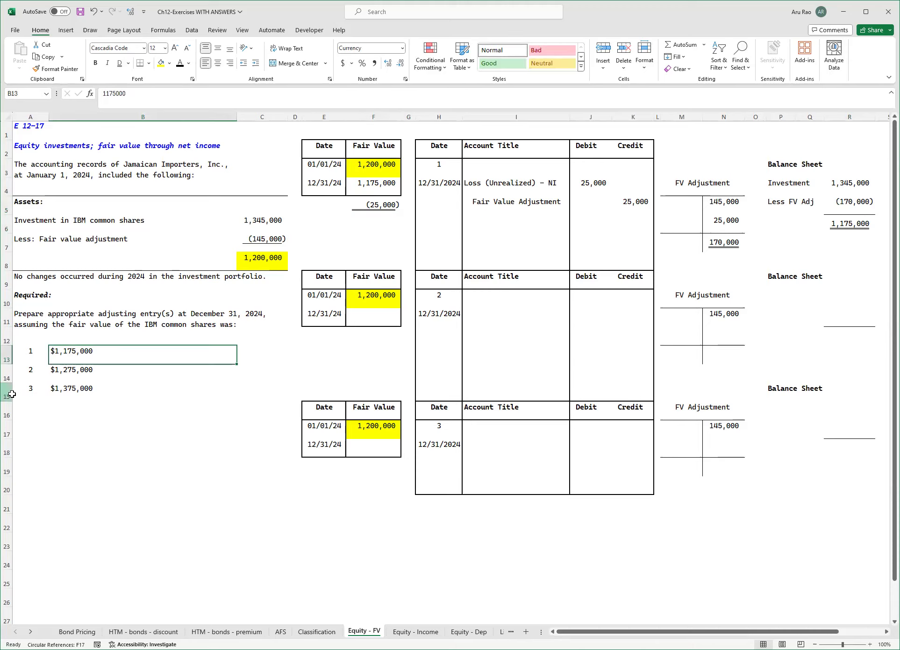
- Reveal the 1,275,000 year-end fair value in F11 and the 75,000 increase in F12
{"action": "left_click", "coordinate": [66, 376]}
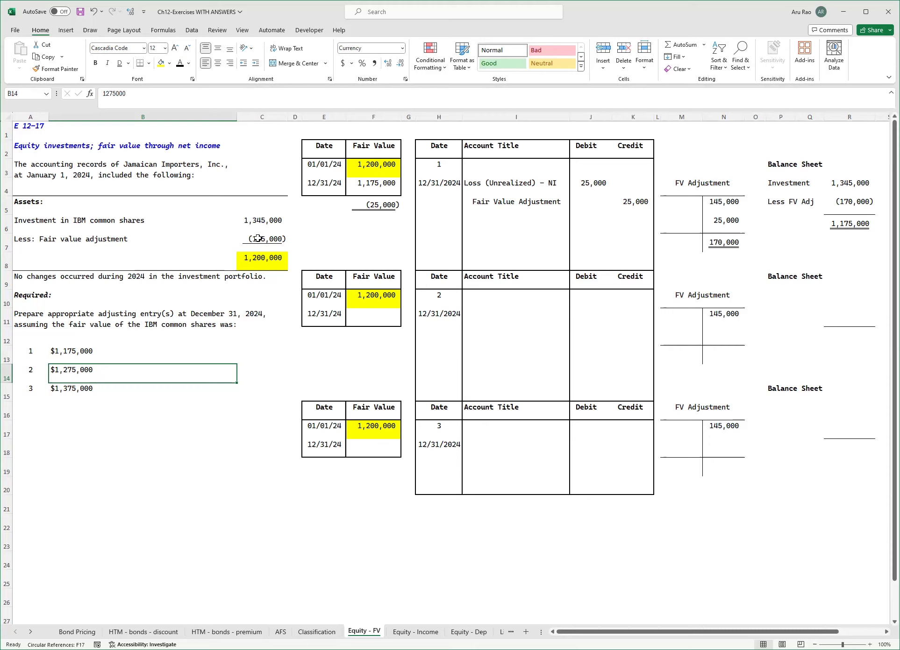
{"action": "left_click", "coordinate": [369, 314]}
{"action": "left_click", "coordinate": [180, 62]}
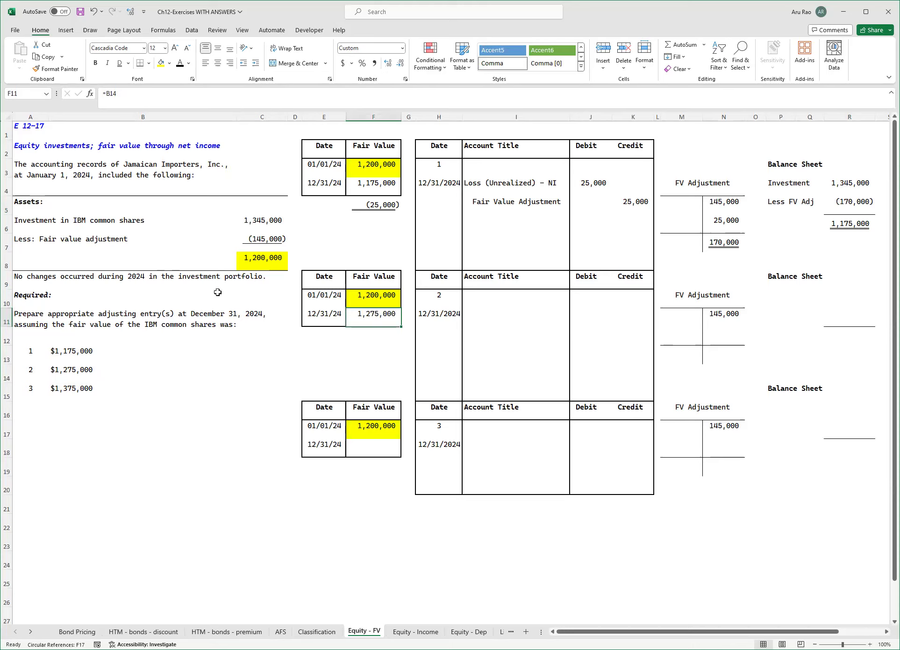
{"action": "left_click", "coordinate": [362, 296]}
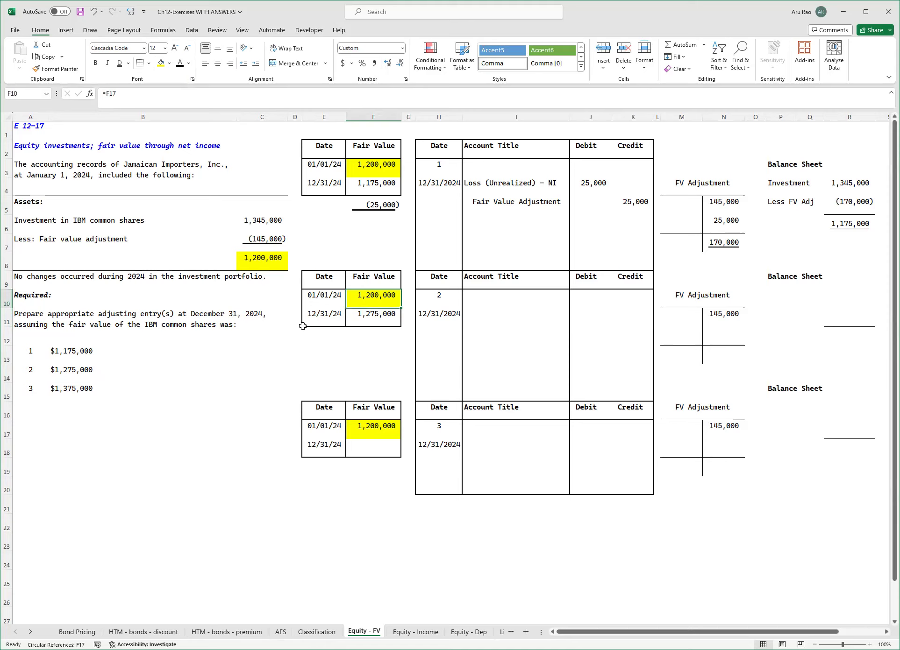
{"action": "left_click", "coordinate": [376, 315]}
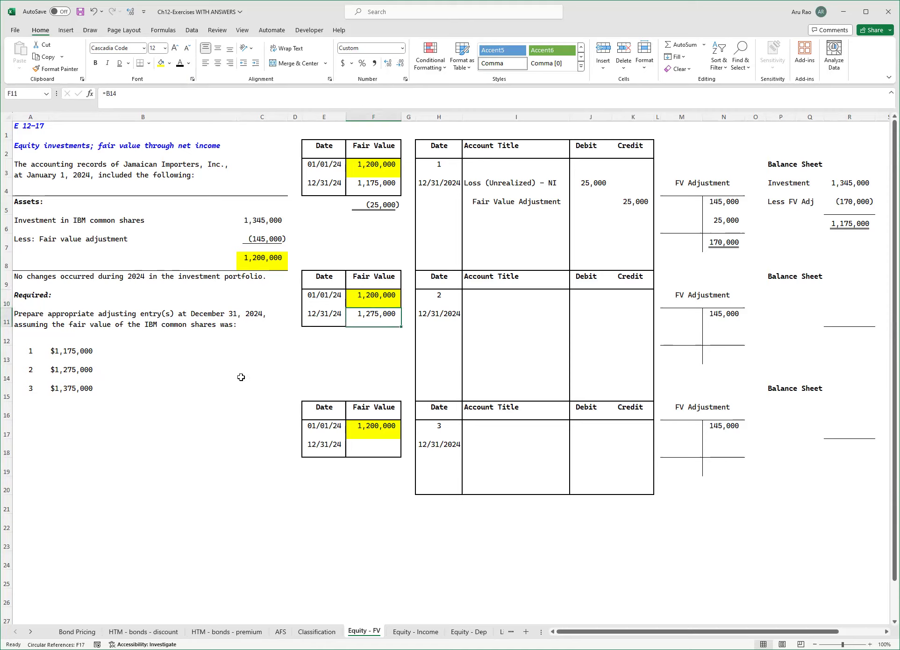
{"action": "left_click", "coordinate": [369, 339]}
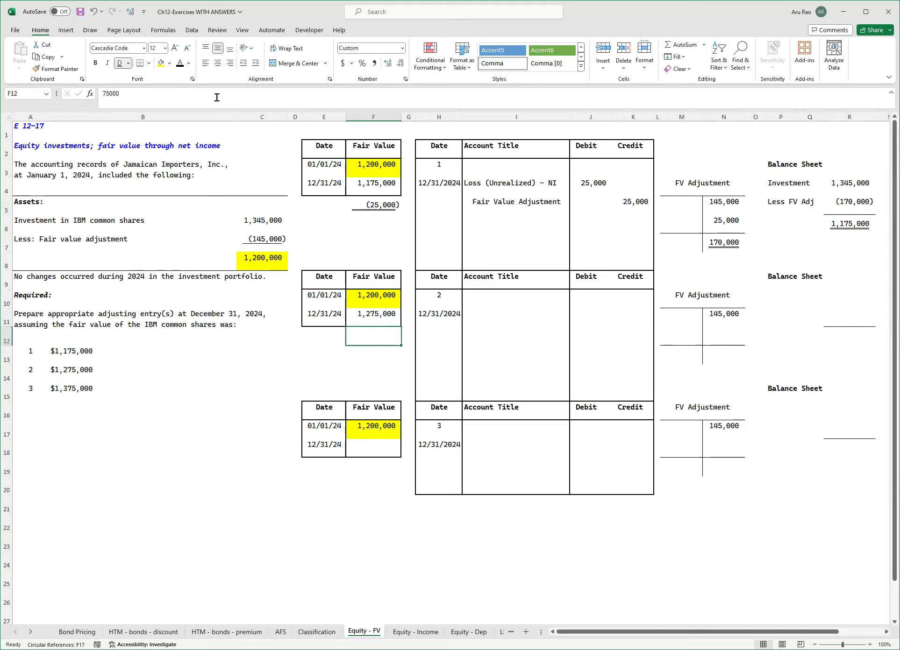
{"action": "left_click", "coordinate": [180, 64]}
- Reveal entry 2's Fair Value Adjustment and Gain (Unrealized) - NI titles and 75,000 amounts
{"action": "left_click_drag", "start_coordinate": [479, 296], "coordinate": [482, 336]}
{"action": "left_click", "coordinate": [180, 63]}
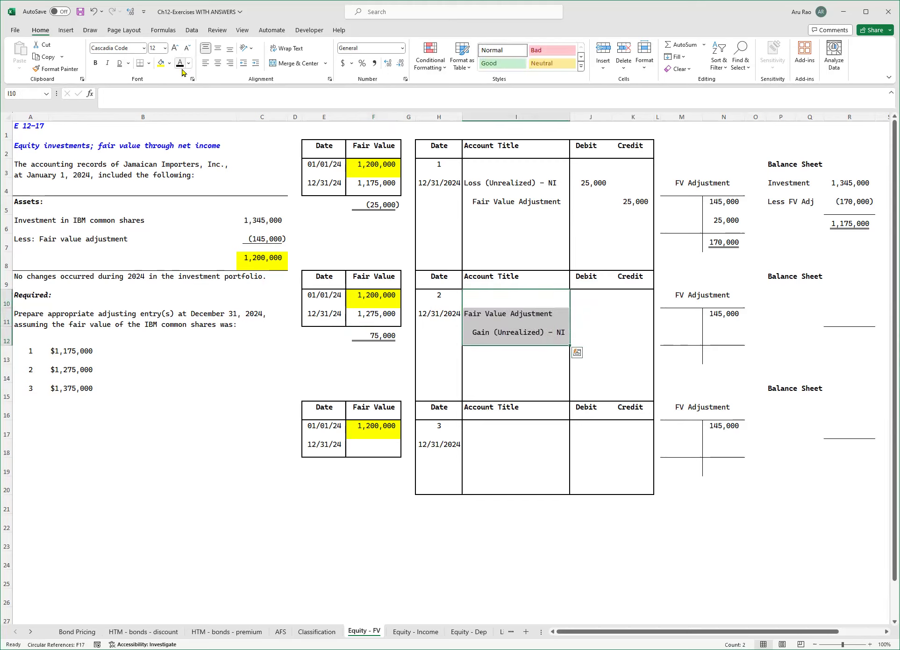
{"action": "left_click", "coordinate": [514, 312]}
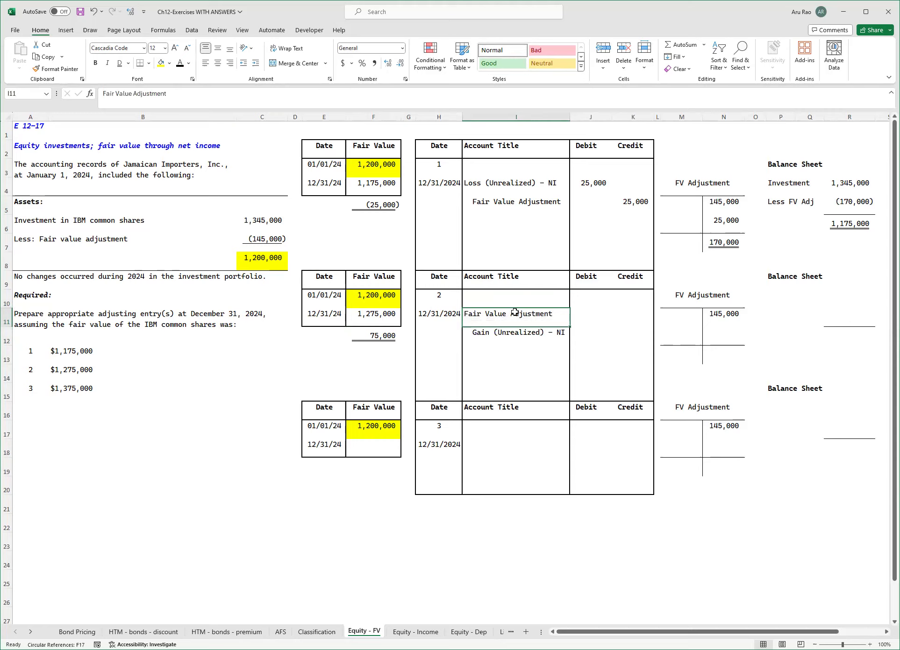
{"action": "left_click", "coordinate": [516, 333]}
{"action": "left_click", "coordinate": [589, 316]}
{"action": "left_click_drag", "start_coordinate": [594, 327], "coordinate": [631, 335]}
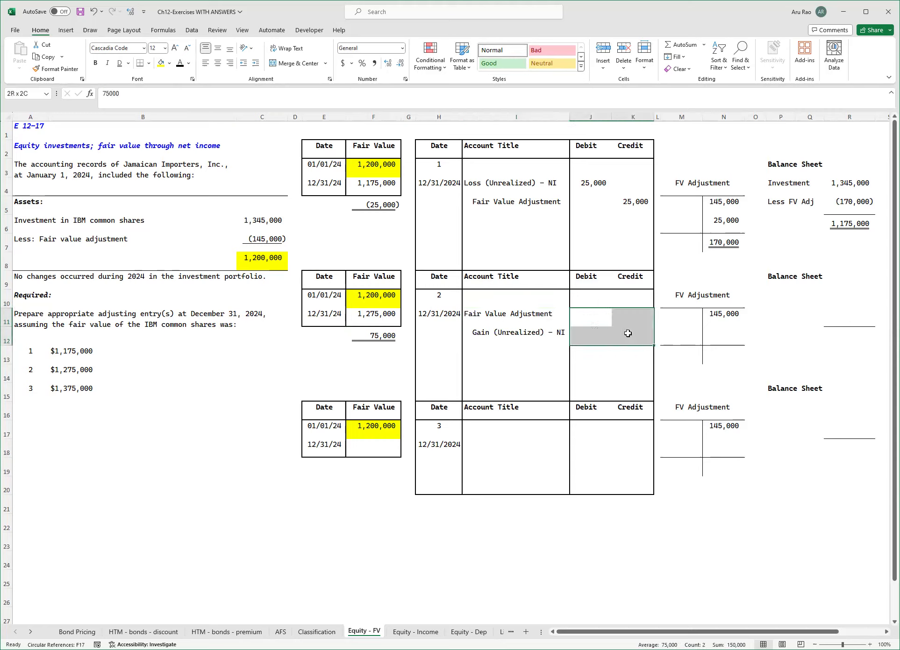
{"action": "left_click", "coordinate": [180, 65]}
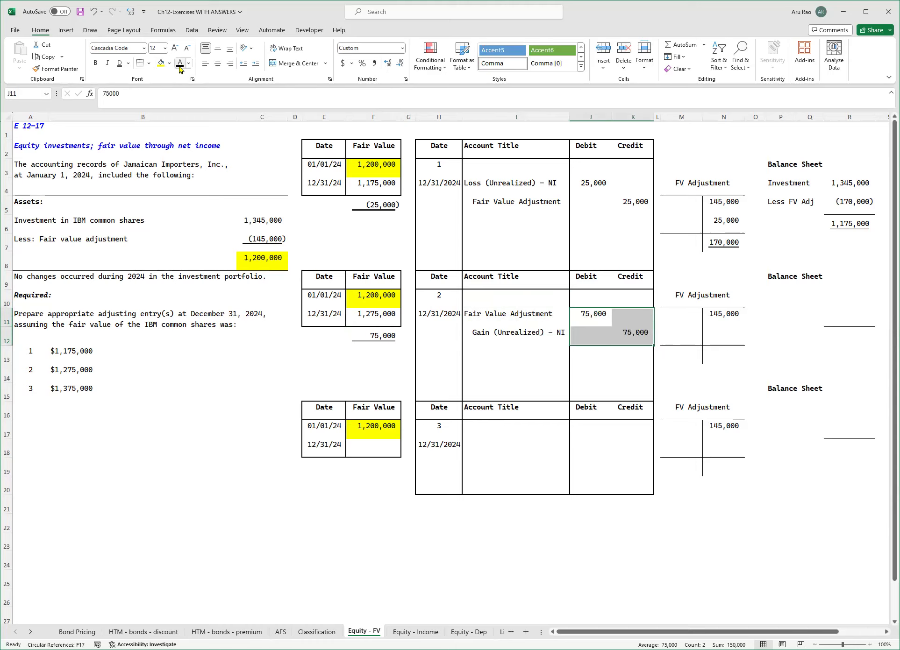
{"action": "left_click", "coordinate": [503, 315]}
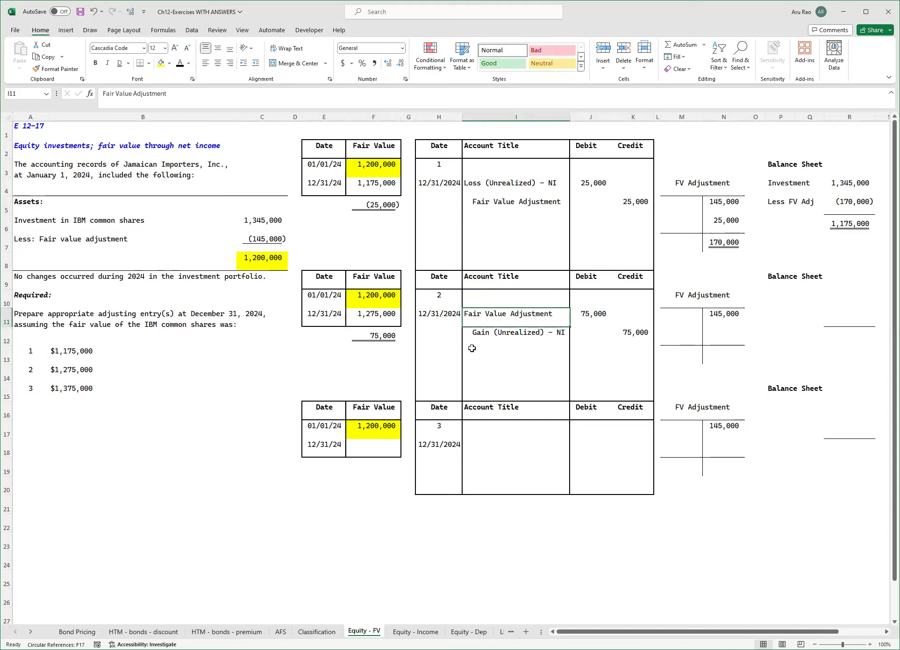
- Show the 75,000 debit in M11 and the 70,000 ending balance in N13 of the T-account
{"action": "left_click", "coordinate": [679, 317]}
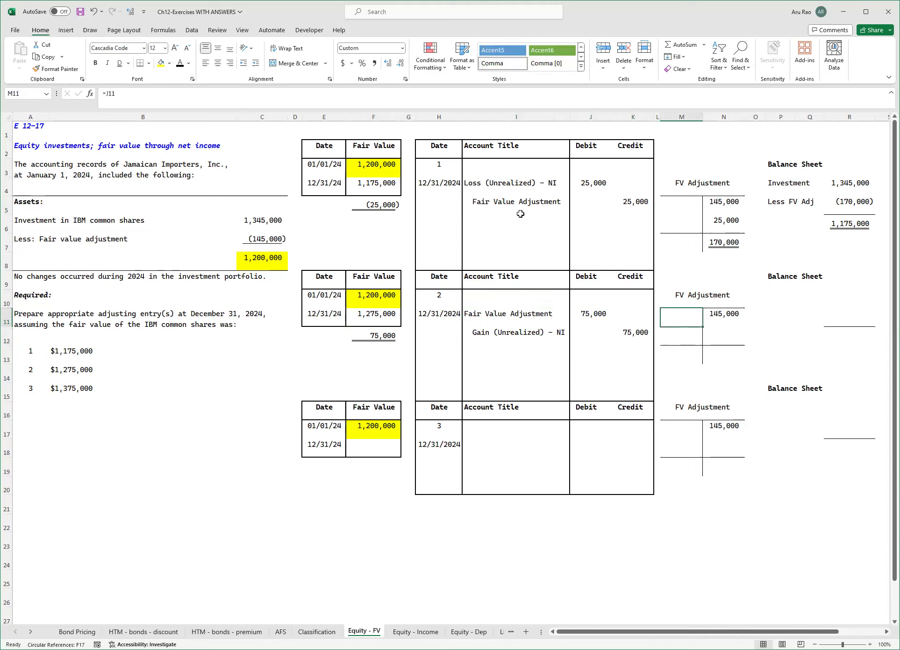
{"action": "left_click", "coordinate": [180, 64]}
{"action": "left_click", "coordinate": [729, 312]}
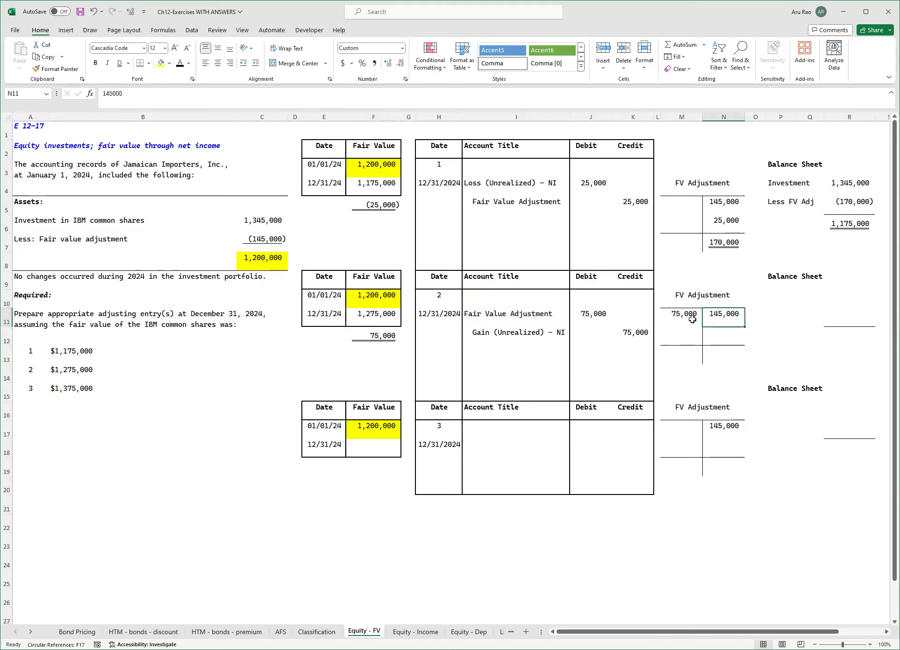
{"action": "left_click", "coordinate": [685, 318]}
{"action": "left_click", "coordinate": [708, 354]}
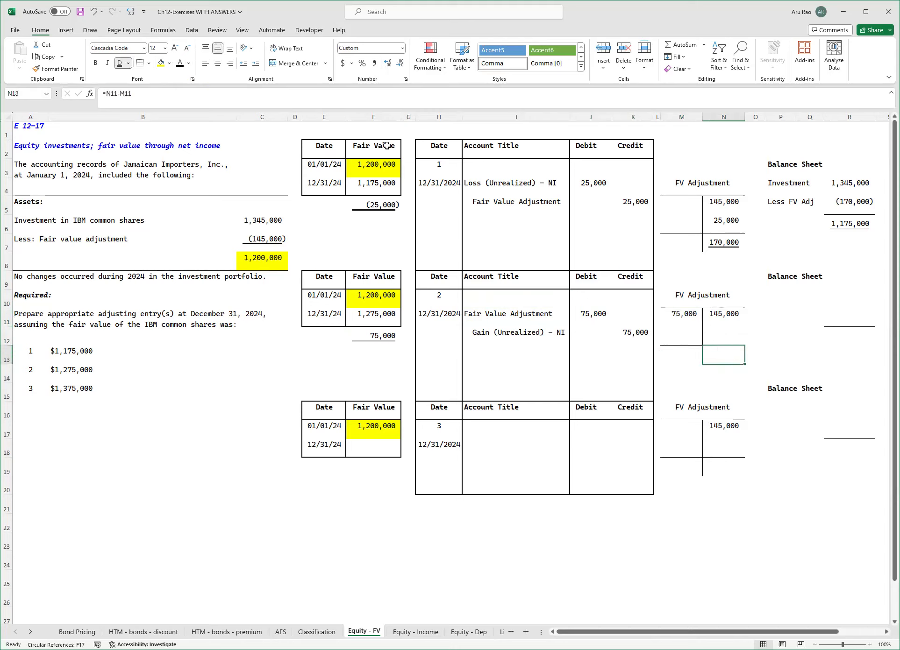
{"action": "left_click", "coordinate": [180, 65]}
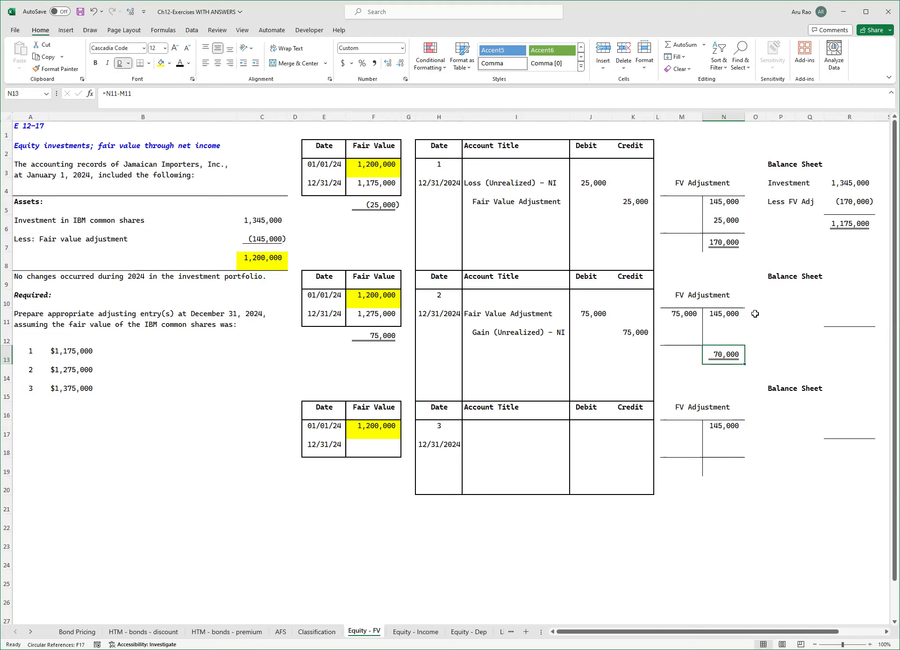
- Reveal the second balance sheet: Investment 1,345,000 less (70,000) equals 1,275,000
{"action": "left_click_drag", "start_coordinate": [781, 292], "coordinate": [865, 336]}
{"action": "type", "text": "Investment\t\t1,345,000 Less FV Adj\t\t(70,000) \t\t1,275,000"}
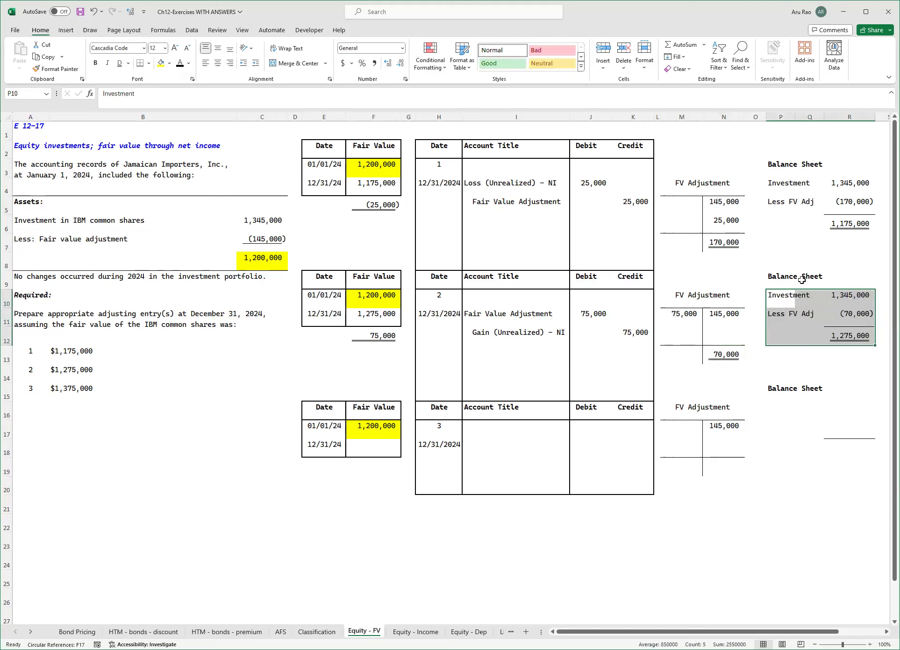
{"action": "left_click", "coordinate": [790, 297]}
{"action": "left_click", "coordinate": [846, 296]}
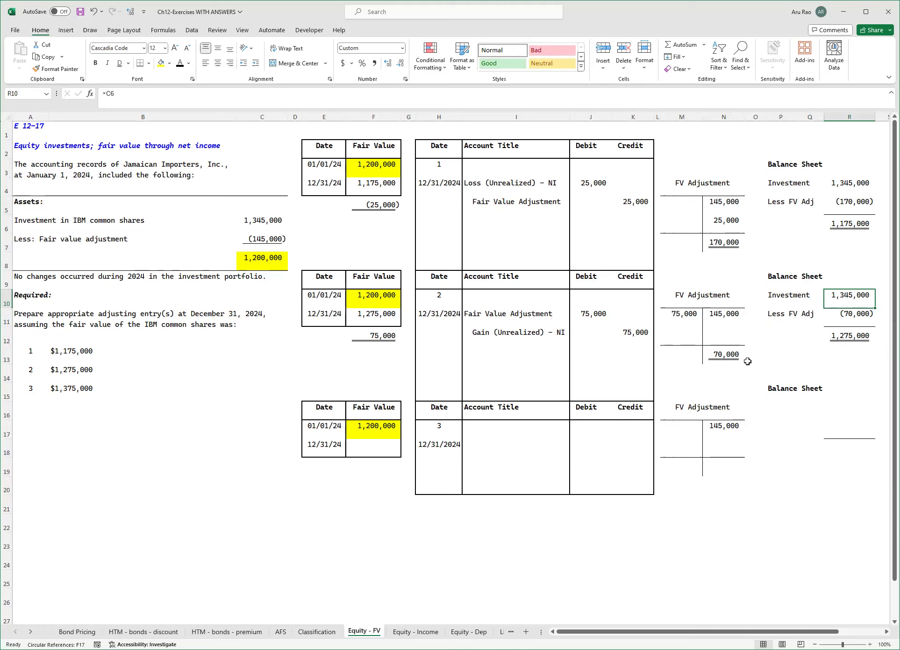
{"action": "left_click", "coordinate": [853, 317]}
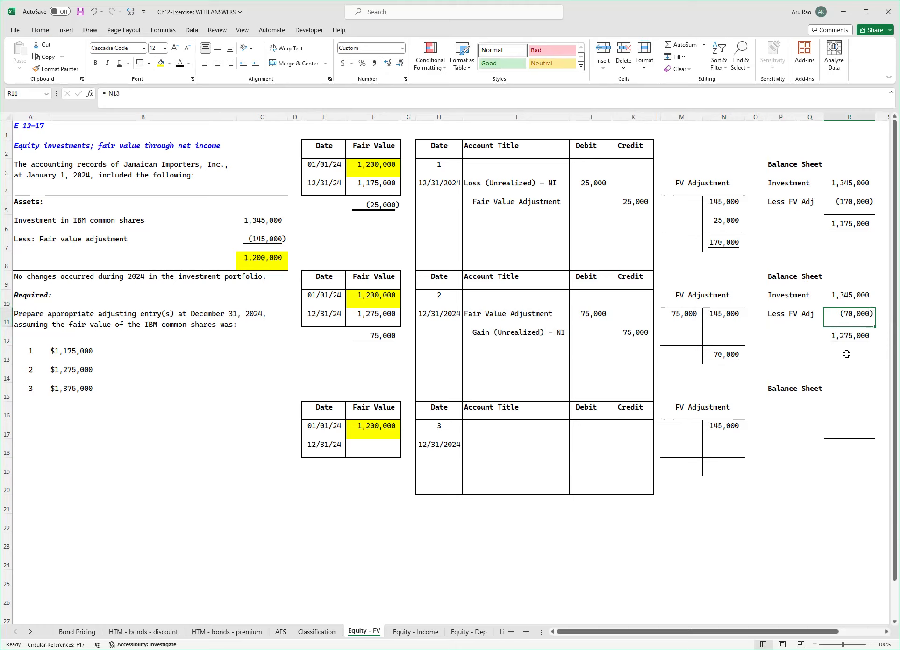
{"action": "left_click", "coordinate": [90, 374]}
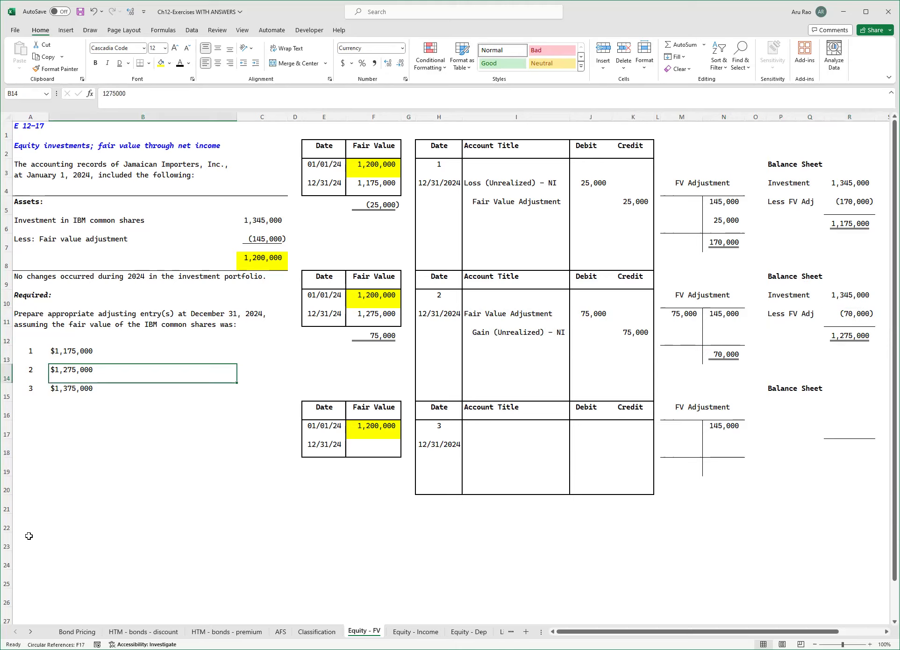
- Reveal the third table's 1,375,000 year-end fair value in F18 and 175,000 increase in F19
{"action": "left_click", "coordinate": [369, 297]}
{"action": "left_click", "coordinate": [369, 314]}
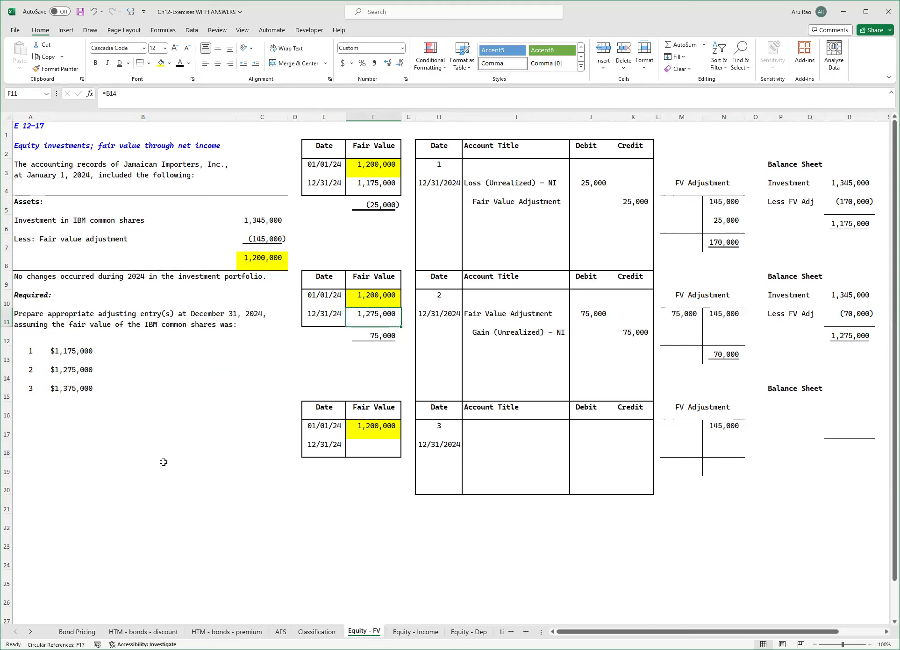
{"action": "left_click", "coordinate": [74, 391]}
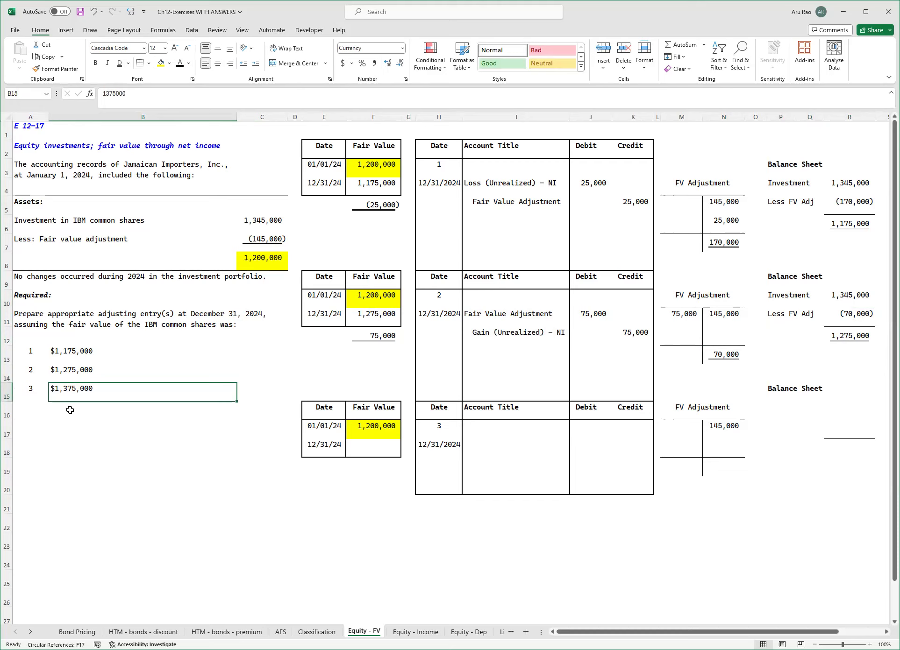
{"action": "left_click", "coordinate": [374, 427]}
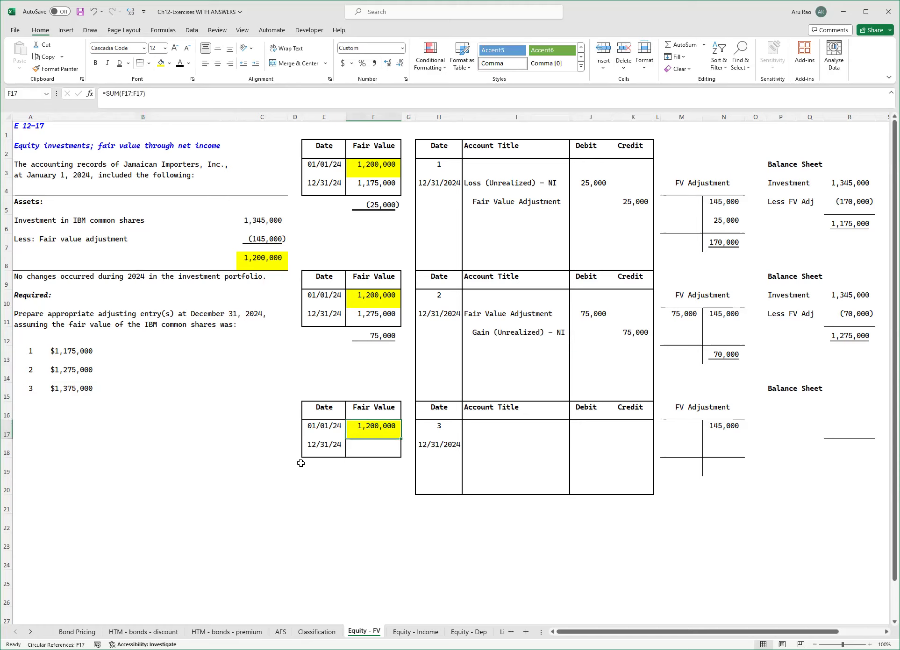
{"action": "left_click", "coordinate": [372, 446]}
{"action": "left_click", "coordinate": [179, 68]}
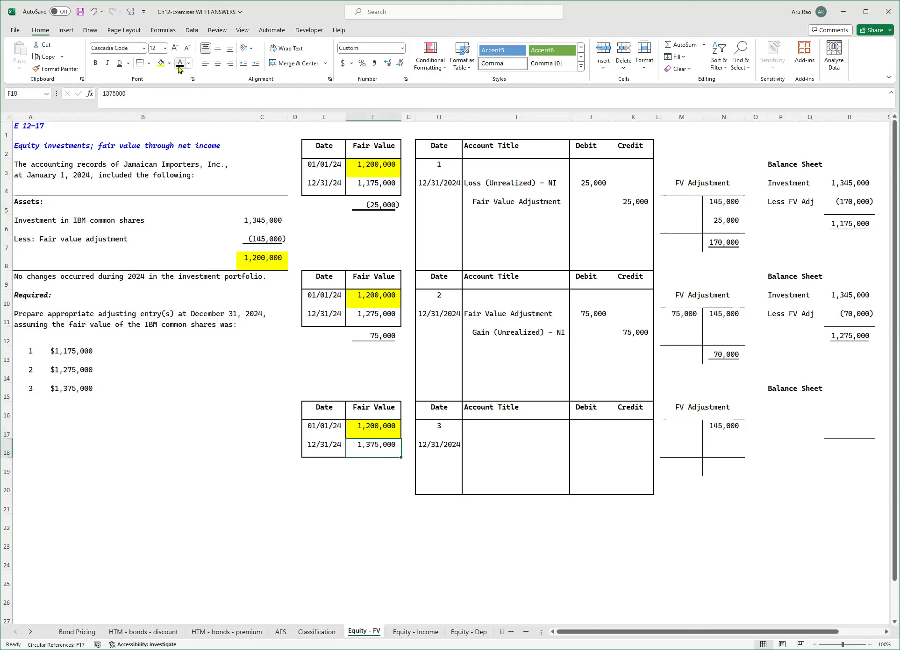
{"action": "key", "text": "Down"}
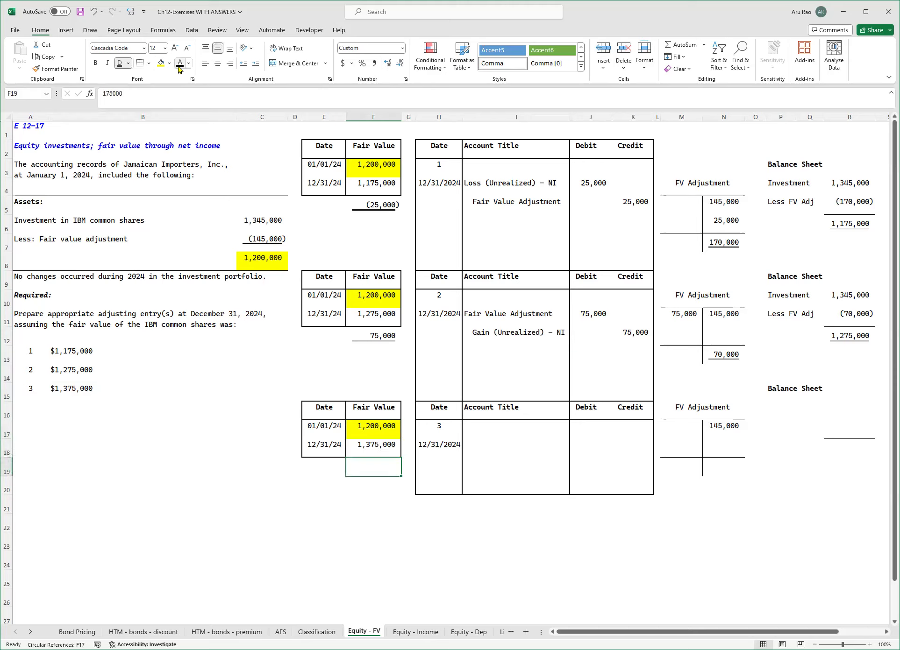
{"action": "left_click", "coordinate": [178, 68]}
{"action": "left_click", "coordinate": [248, 217]}
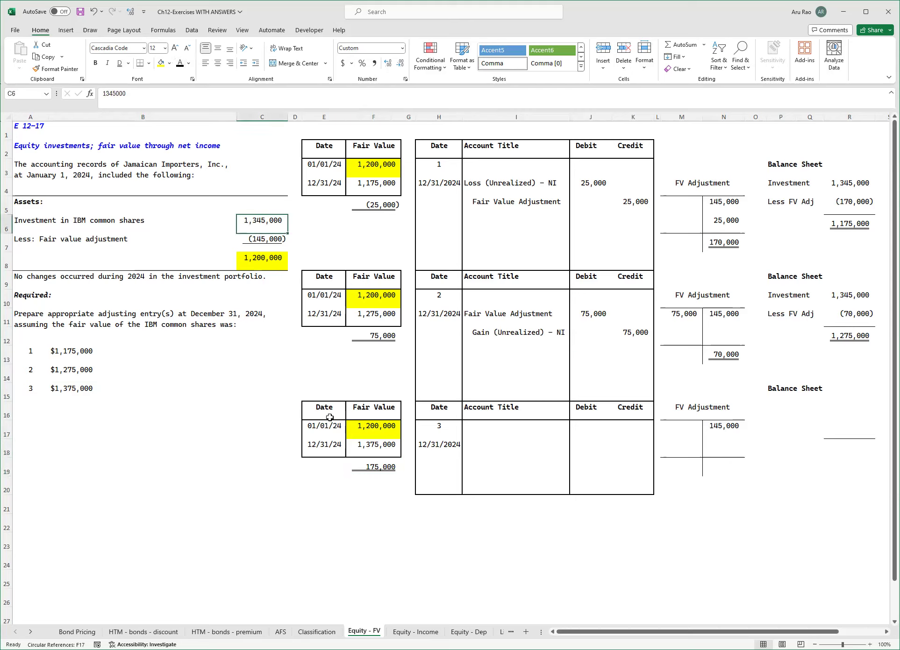
{"action": "left_click", "coordinate": [370, 449]}
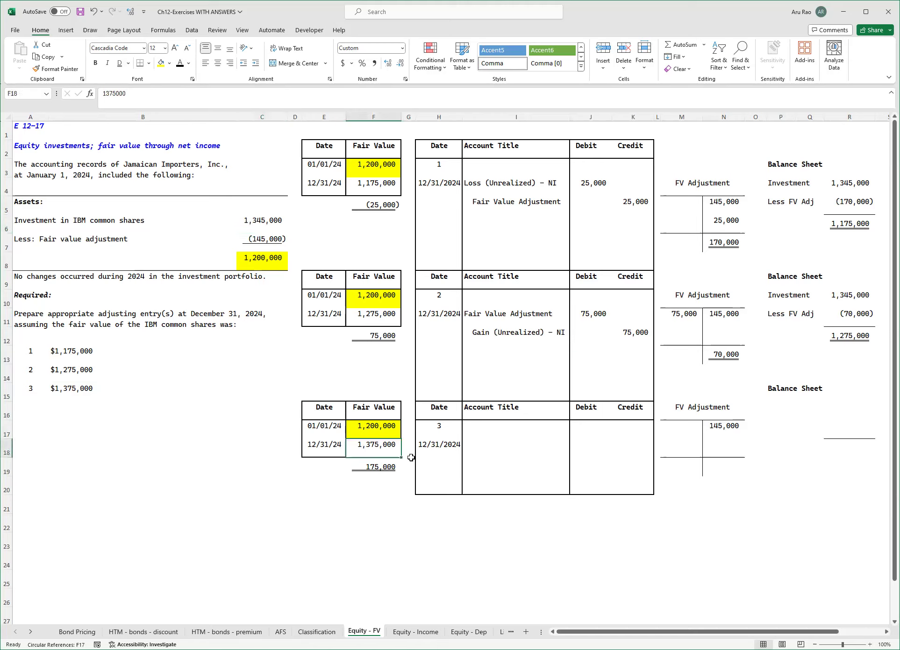
{"action": "left_click", "coordinate": [388, 470]}
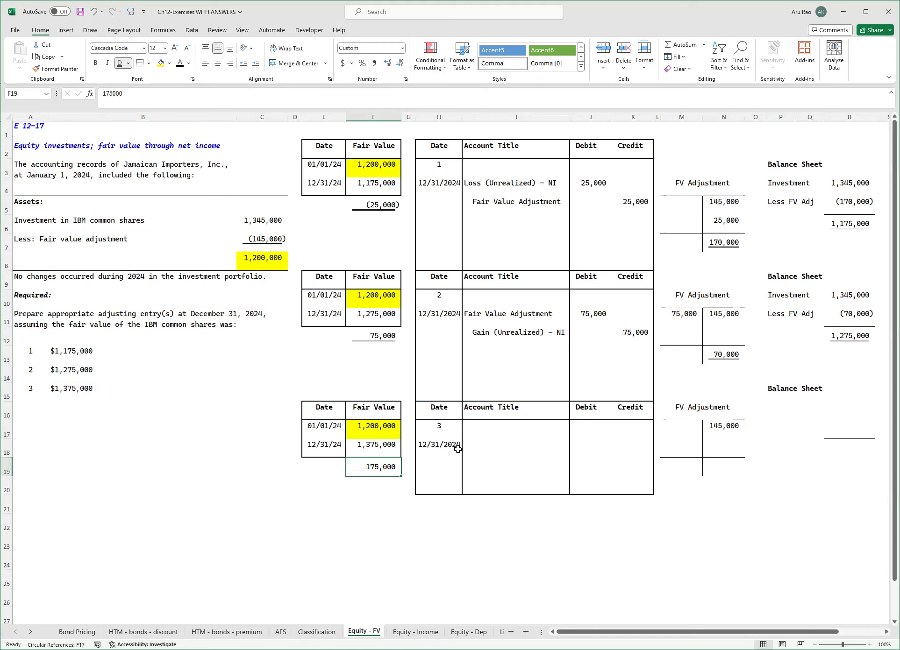
- Reveal entry 3's Fair Value Adjustment and Gain (Unrealized) - NI titles and 175,000 amounts
{"action": "left_click_drag", "start_coordinate": [484, 447], "coordinate": [486, 467]}
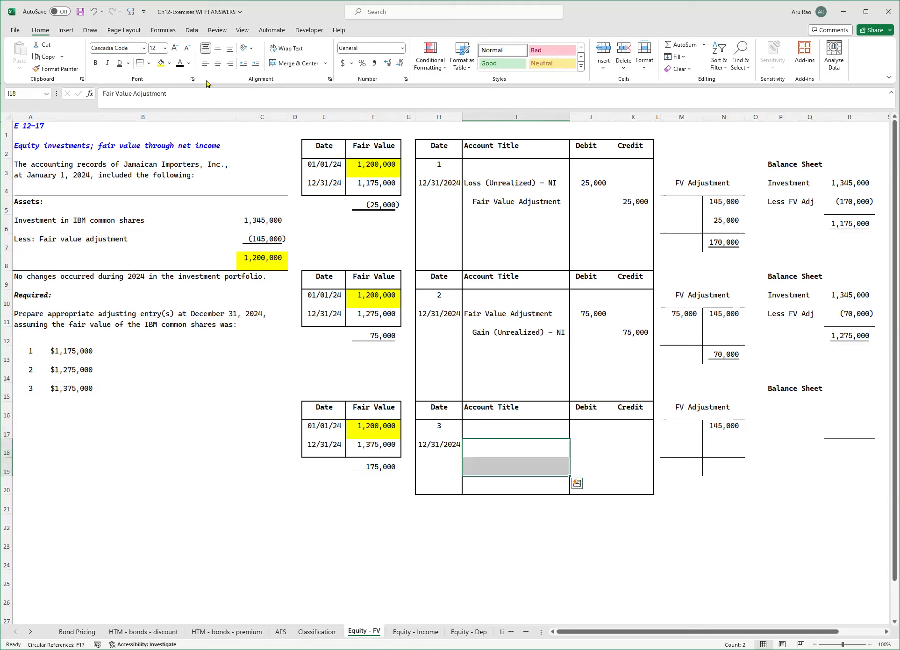
{"action": "left_click", "coordinate": [180, 63]}
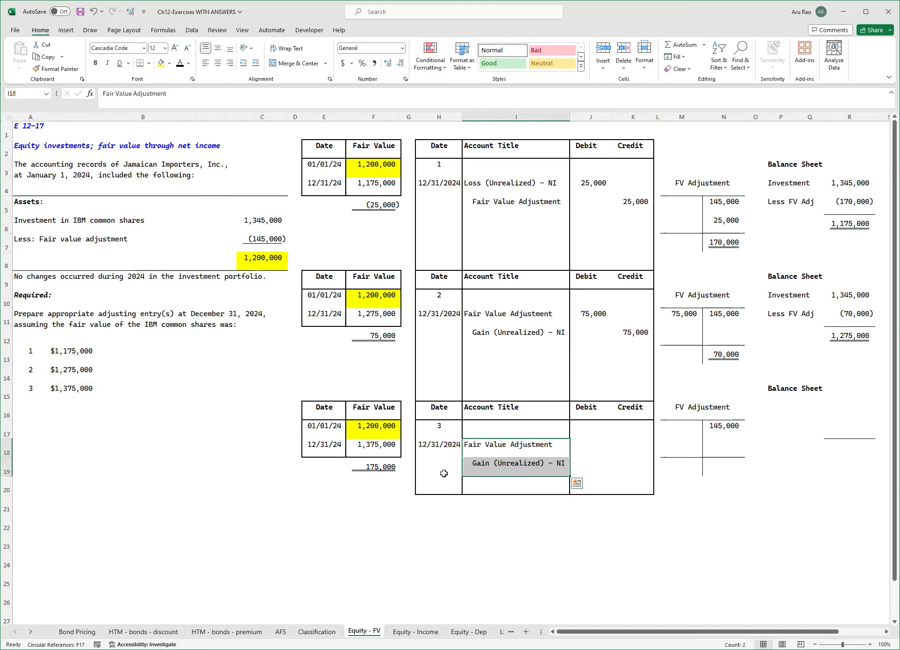
{"action": "left_click", "coordinate": [483, 446]}
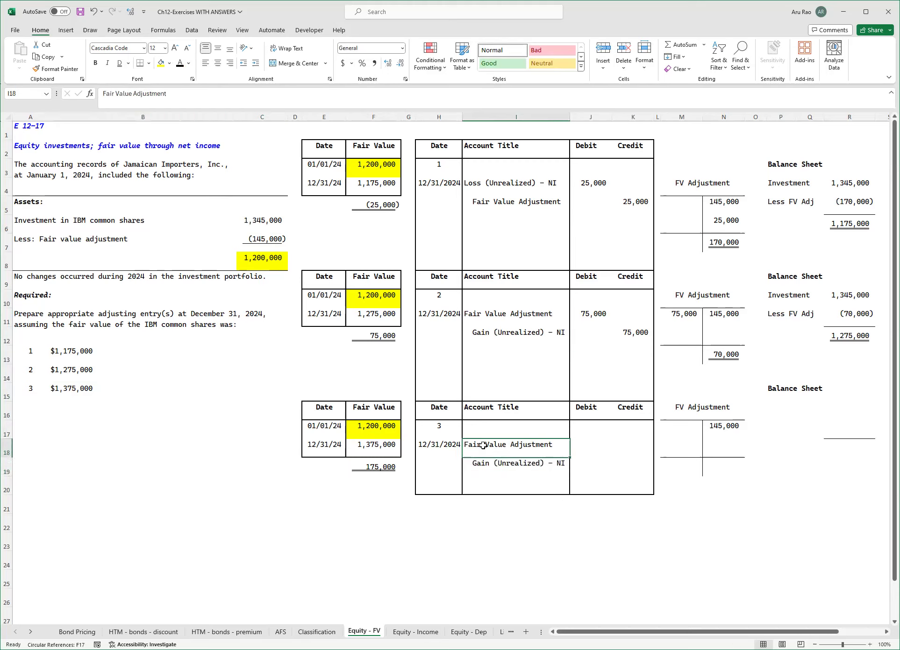
{"action": "left_click", "coordinate": [492, 462]}
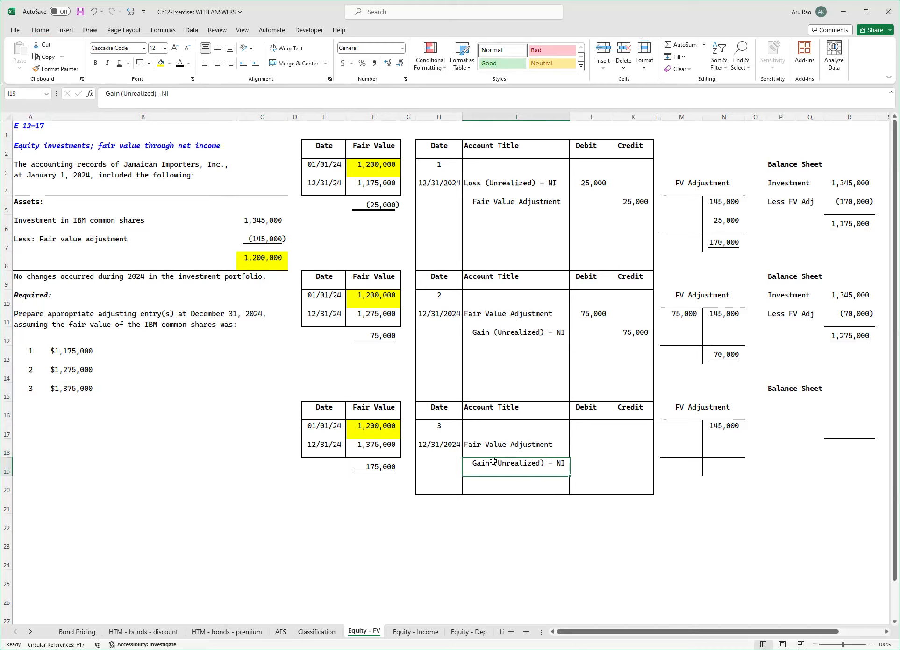
{"action": "left_click_drag", "start_coordinate": [580, 448], "coordinate": [625, 465]}
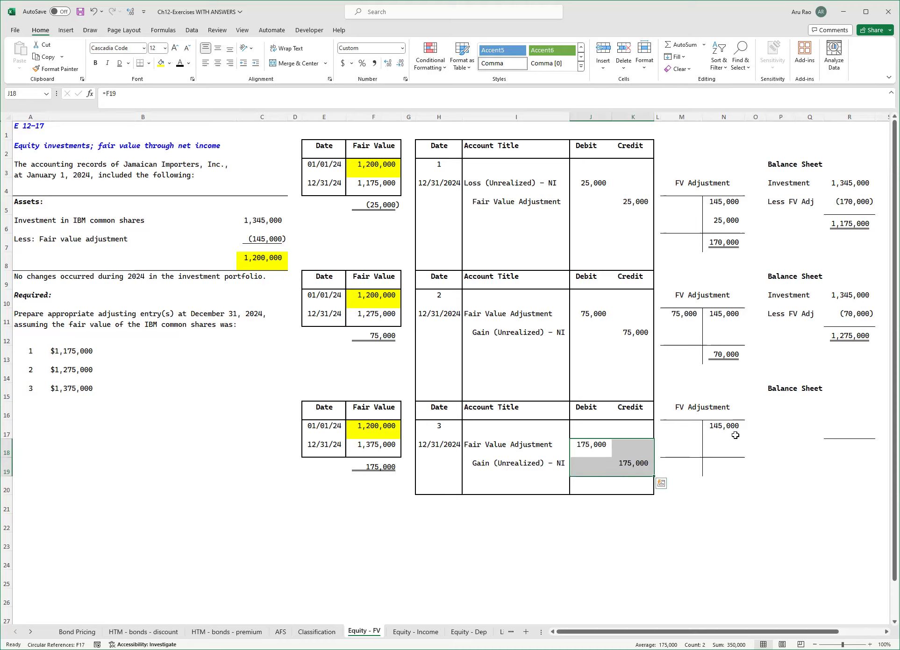
{"action": "left_click", "coordinate": [562, 450]}
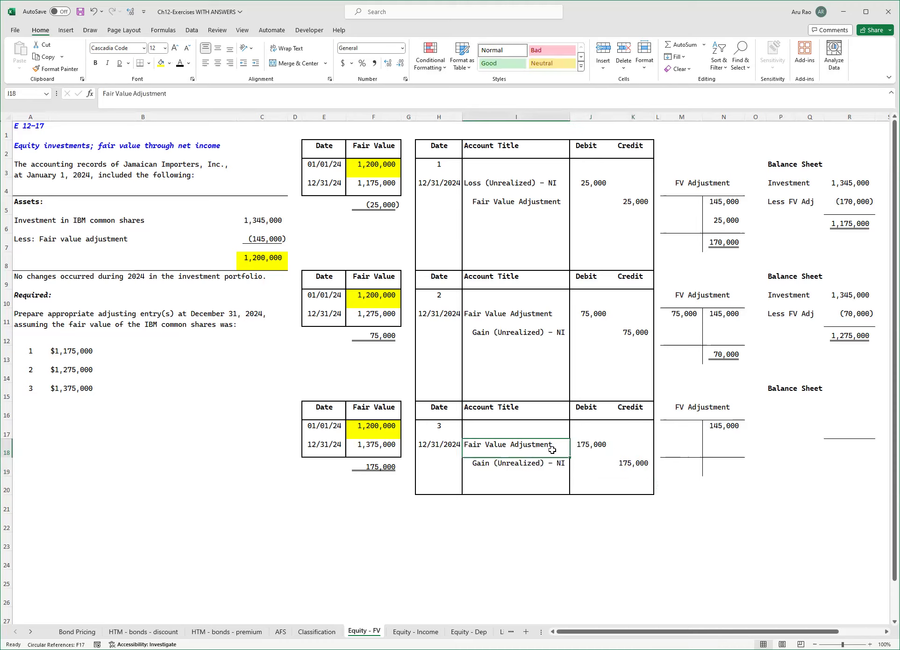
- Show the 175,000 debit and 30,000 balance in the third FV Adjustment T-account
{"action": "left_click", "coordinate": [682, 428]}
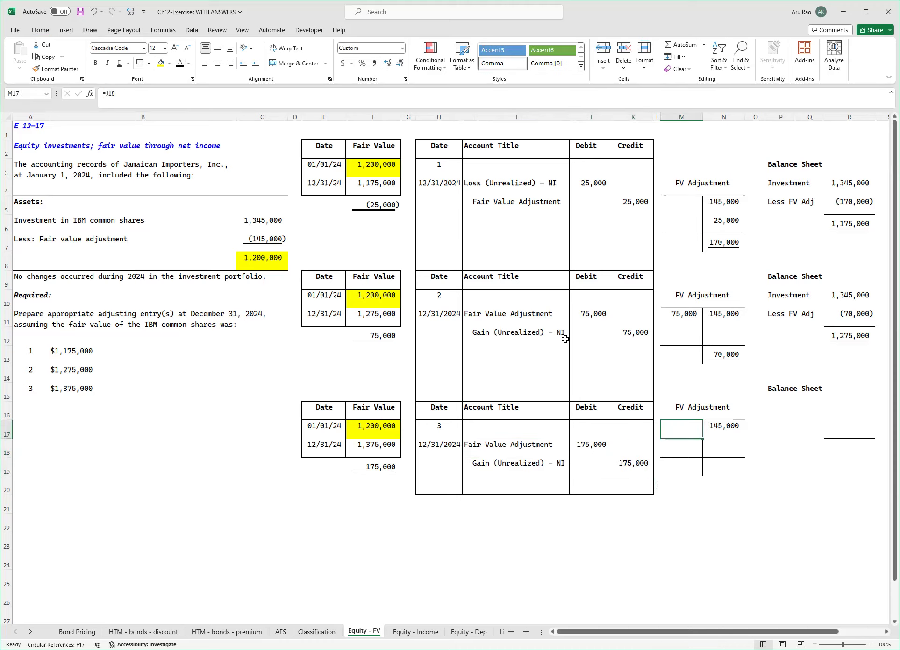
{"action": "left_click", "coordinate": [177, 67]}
{"action": "left_click", "coordinate": [682, 468]}
{"action": "left_click", "coordinate": [181, 69]}
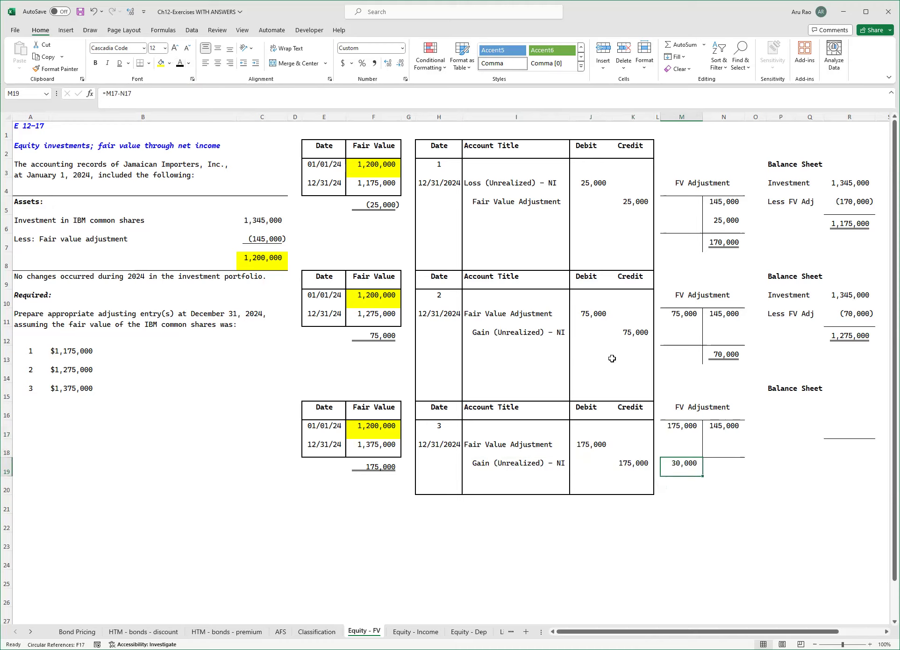
{"action": "left_click_drag", "start_coordinate": [782, 410], "coordinate": [847, 456]}
- Reveal the third balance sheet in black and check Investment 1,345,000, FV Adj 30,000 and total 1,375,000
{"action": "left_click", "coordinate": [180, 64]}
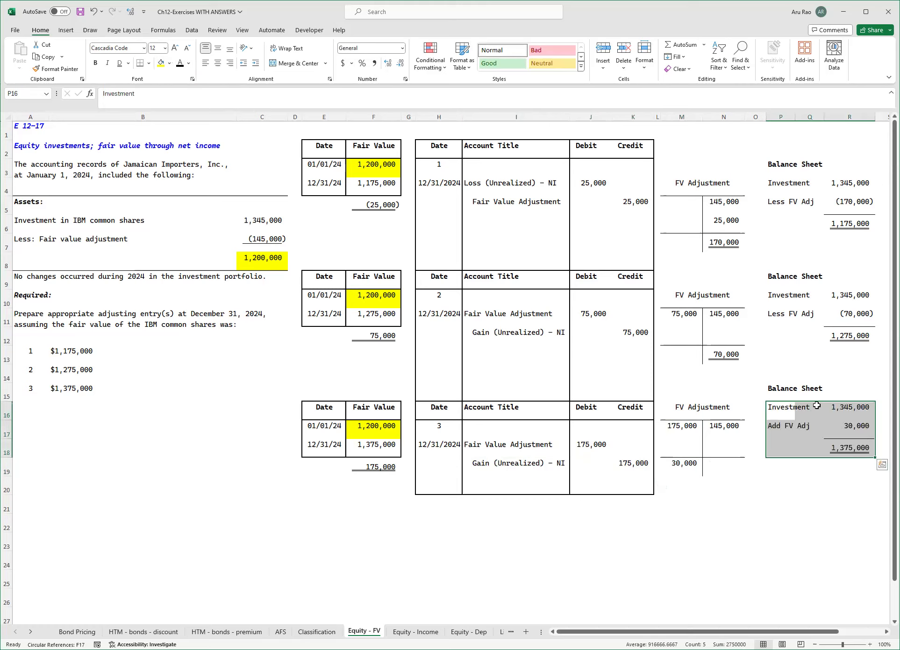
{"action": "left_click", "coordinate": [849, 410]}
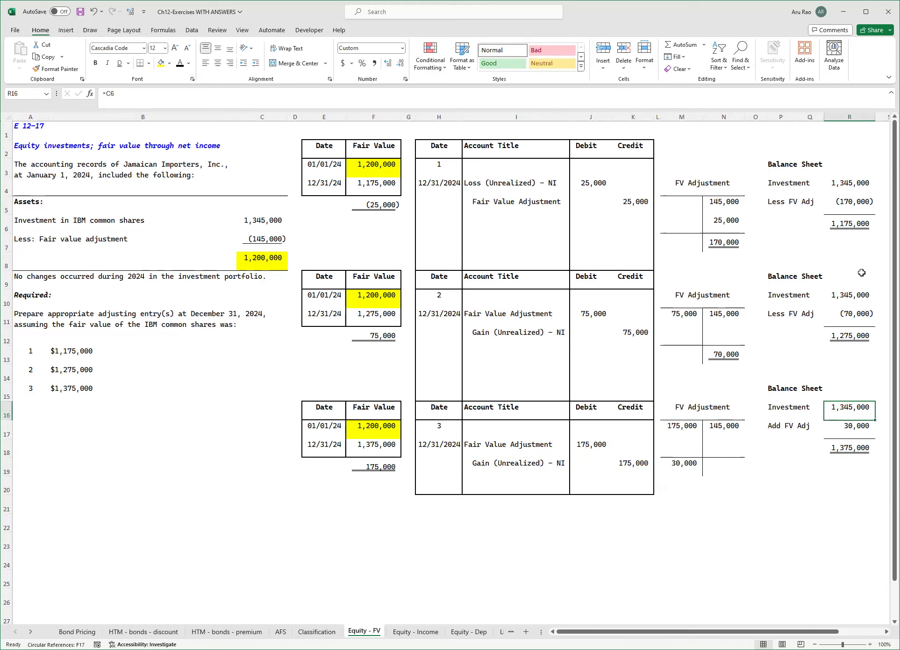
{"action": "left_click", "coordinate": [687, 471]}
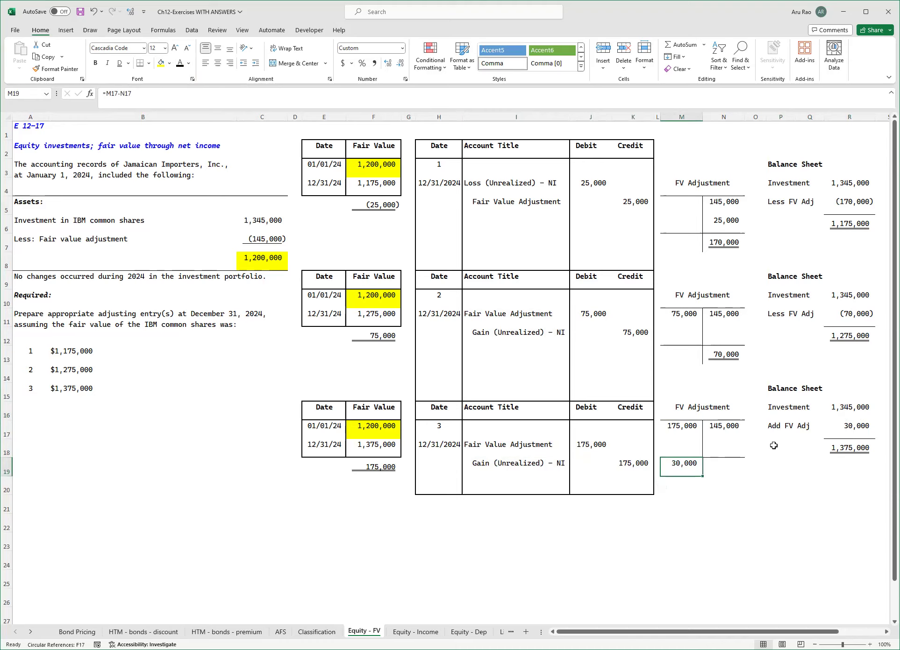
{"action": "left_click", "coordinate": [858, 456]}
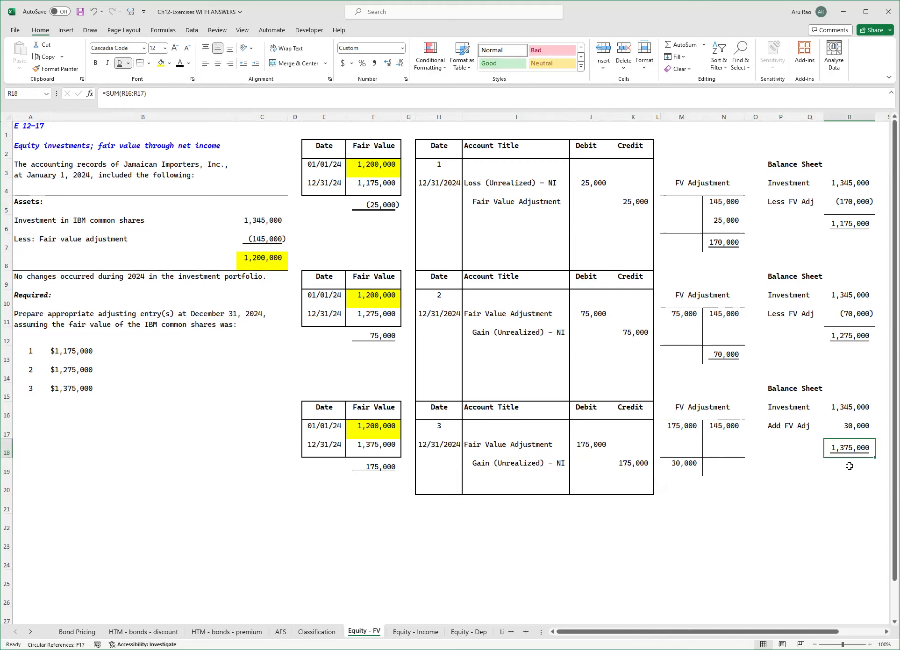
{"action": "left_click", "coordinate": [72, 395]}
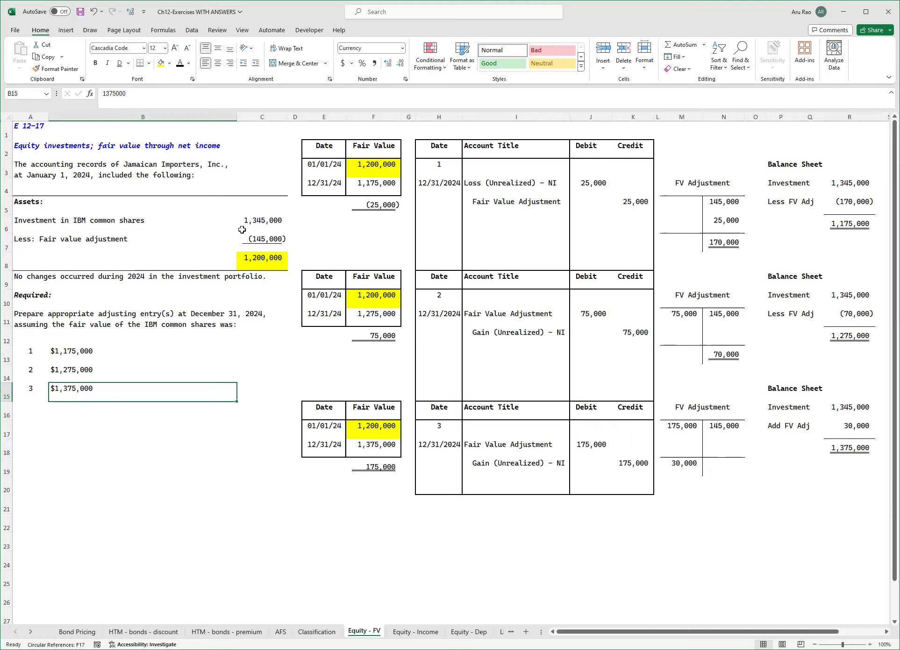
{"action": "left_click", "coordinate": [80, 356]}
{"action": "left_click", "coordinate": [248, 262]}
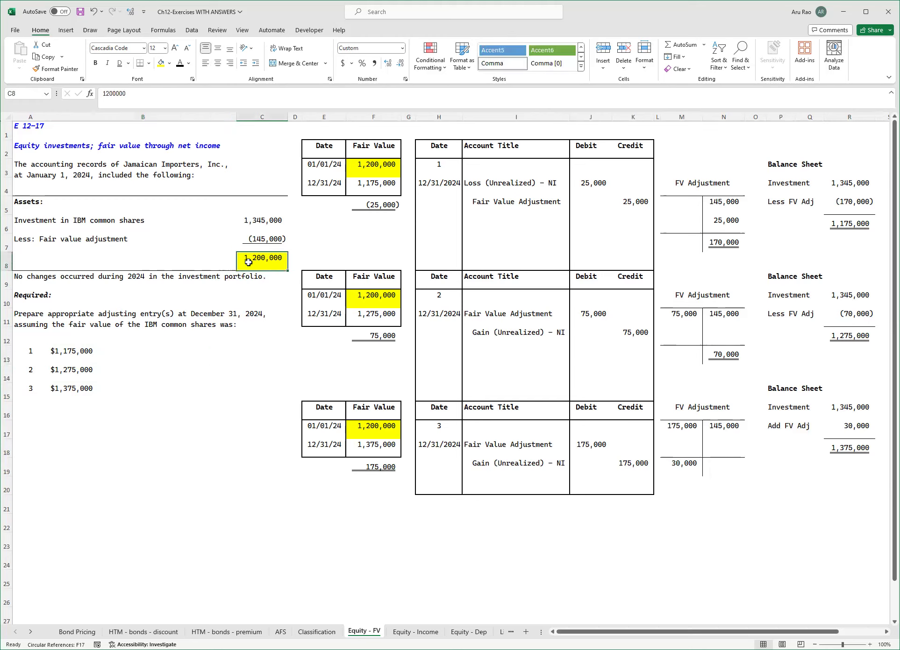